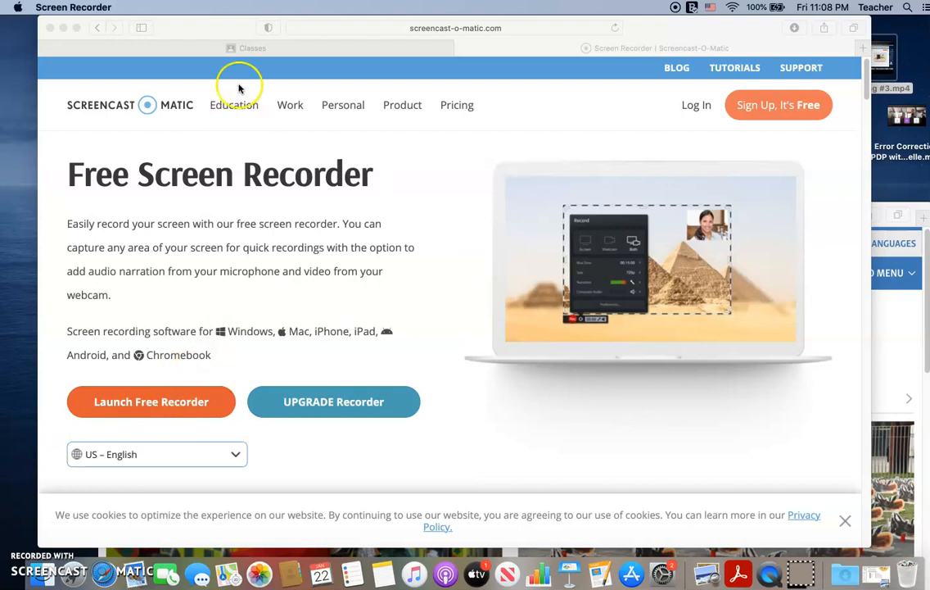
Step: Open the January 2021 IEP Online class with the cake banner in Google Classroom and start a new classwork assignment
{"action": "left_click", "coordinate": [235, 47]}
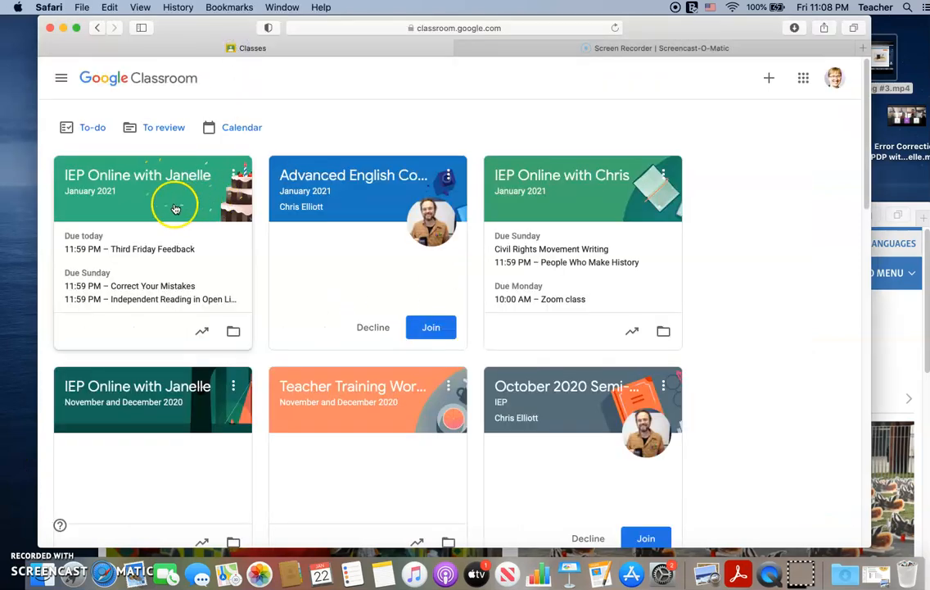
{"action": "left_click", "coordinate": [119, 175]}
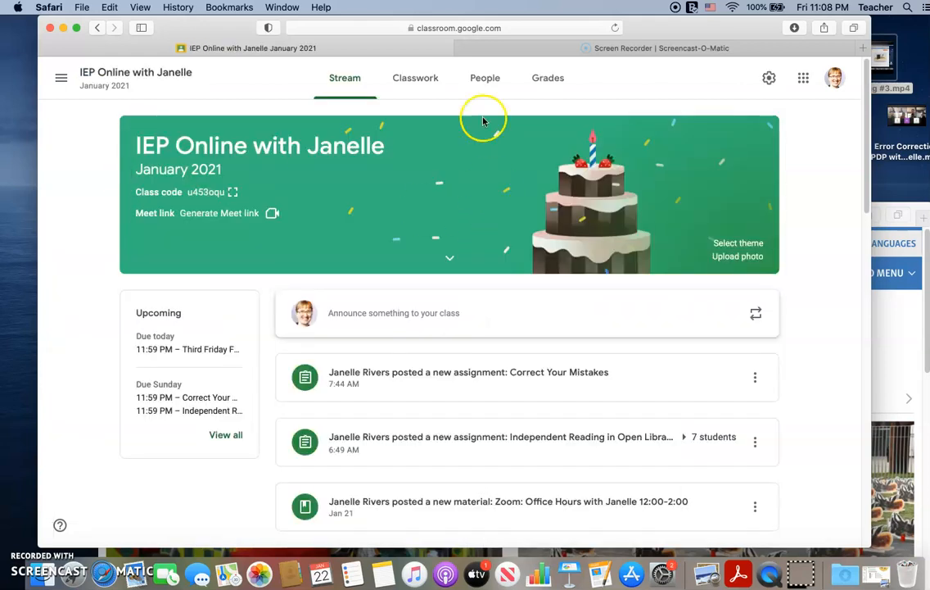
{"action": "left_click", "coordinate": [424, 81]}
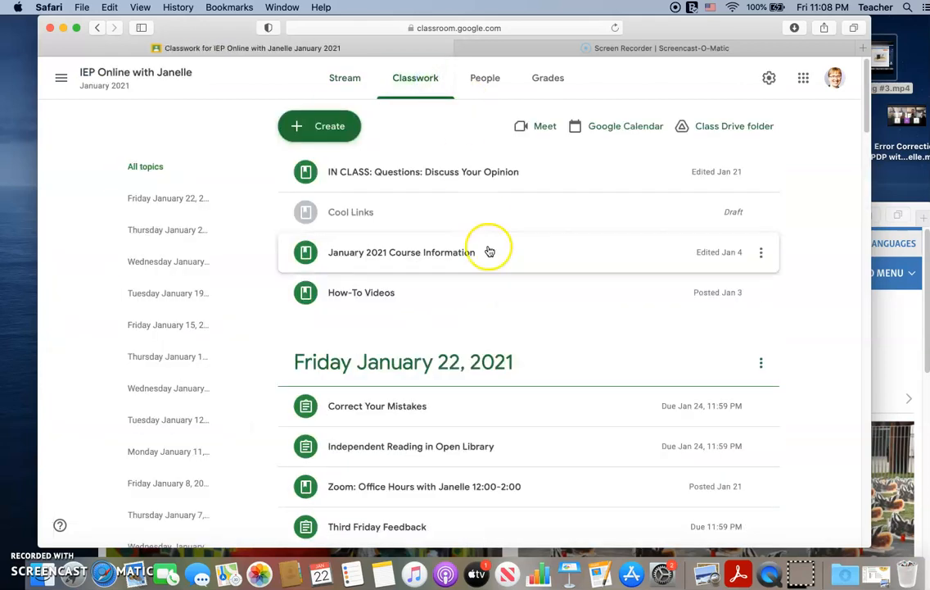
{"action": "left_click", "coordinate": [341, 137]}
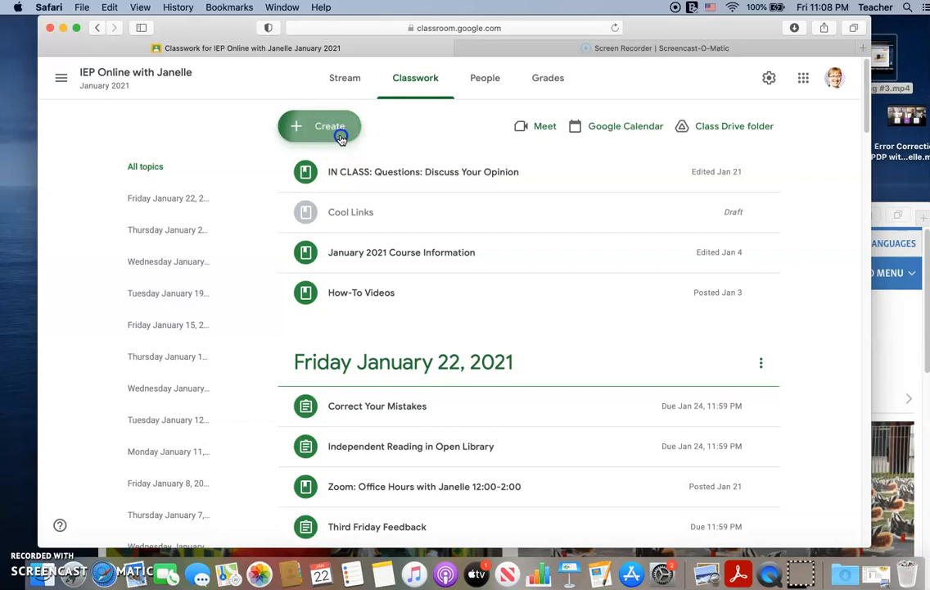
{"action": "left_click", "coordinate": [373, 171]}
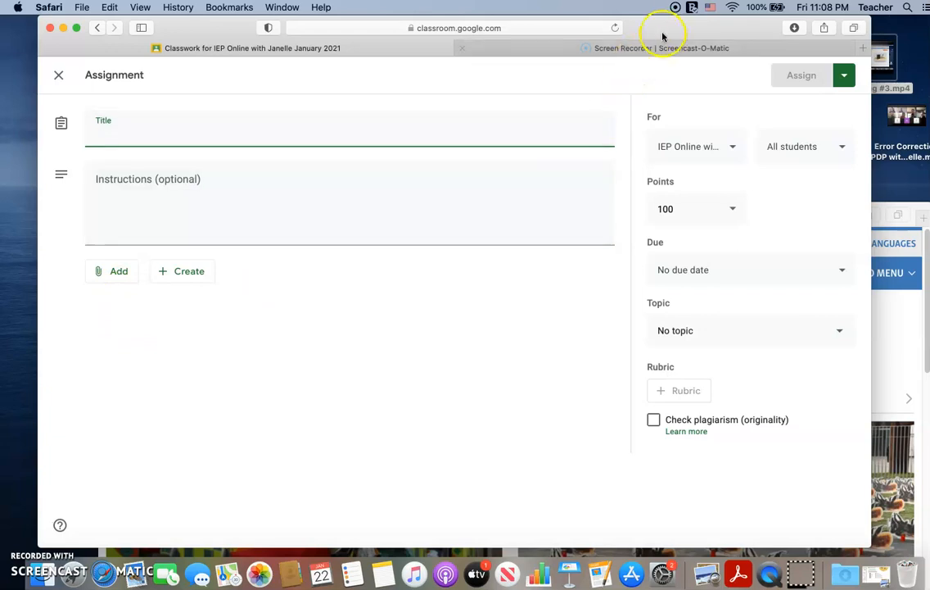
Step: Switch to the VOA Learning English window and copy the web address of the Intermediate Level page
{"action": "left_click_drag", "start_coordinate": [664, 28], "coordinate": [583, 43]}
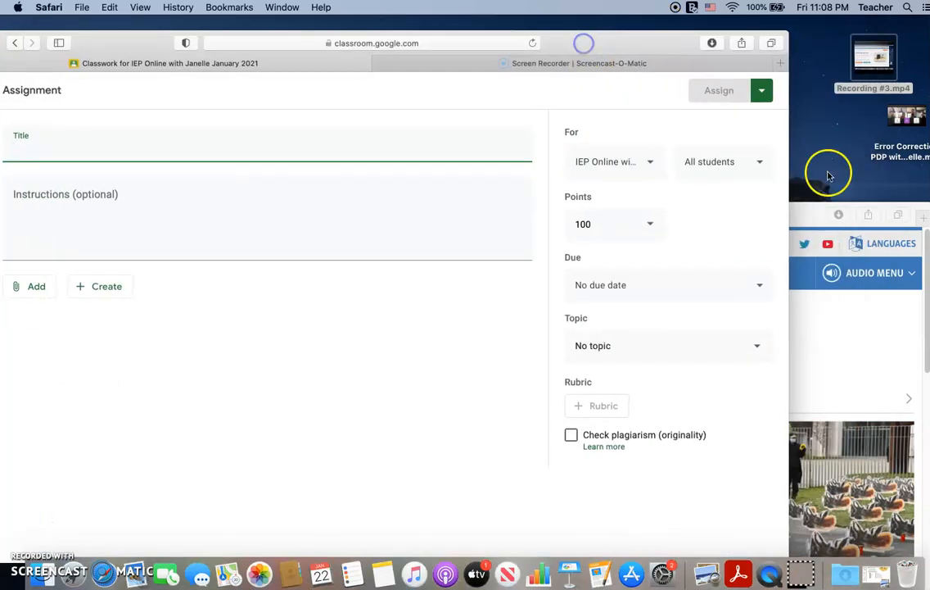
{"action": "left_click", "coordinate": [805, 214]}
{"action": "left_click_drag", "start_coordinate": [776, 214], "coordinate": [745, 40]}
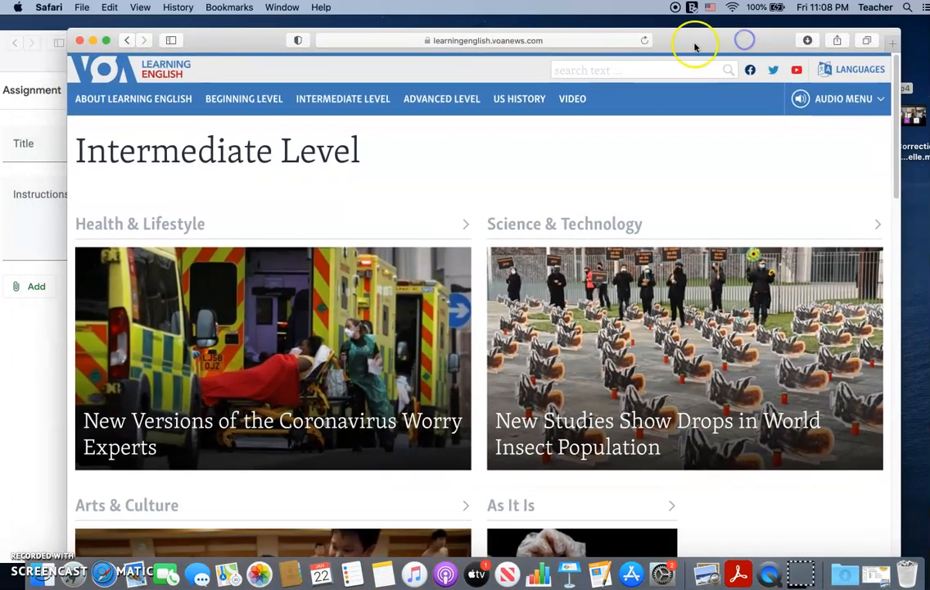
{"action": "left_click_drag", "start_coordinate": [258, 43], "coordinate": [281, 41]}
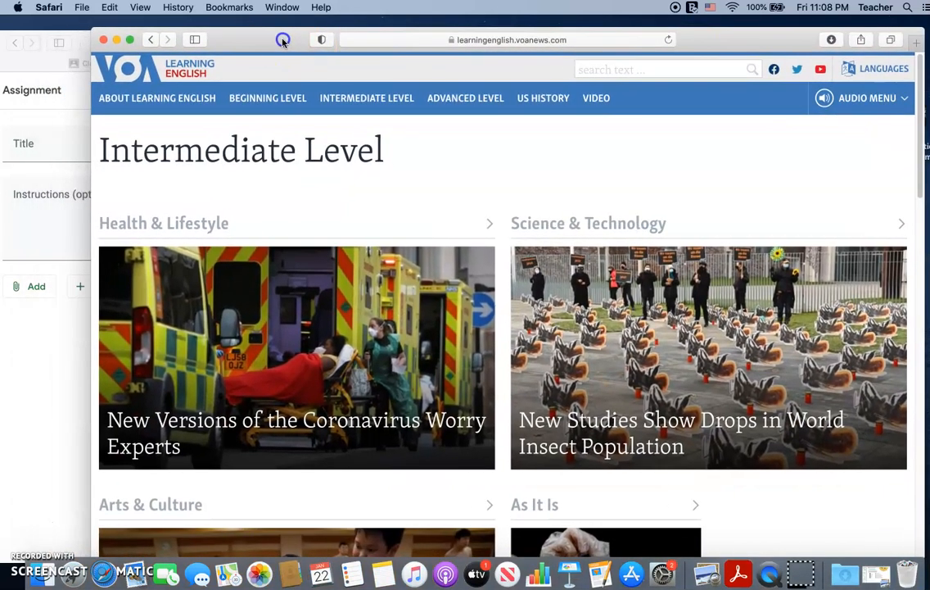
{"action": "left_click", "coordinate": [520, 39]}
{"action": "key", "text": "super+c"}
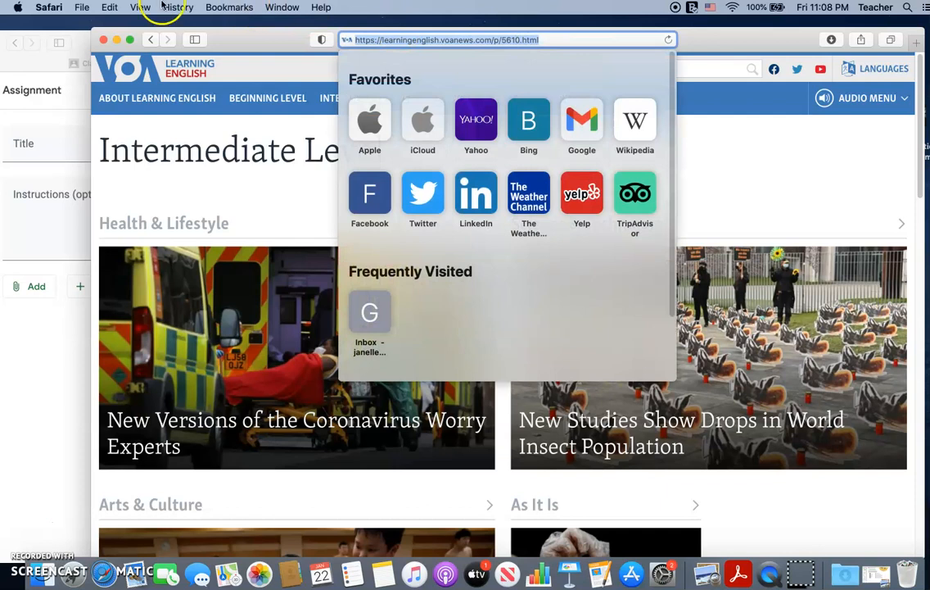
{"action": "left_click", "coordinate": [211, 37]}
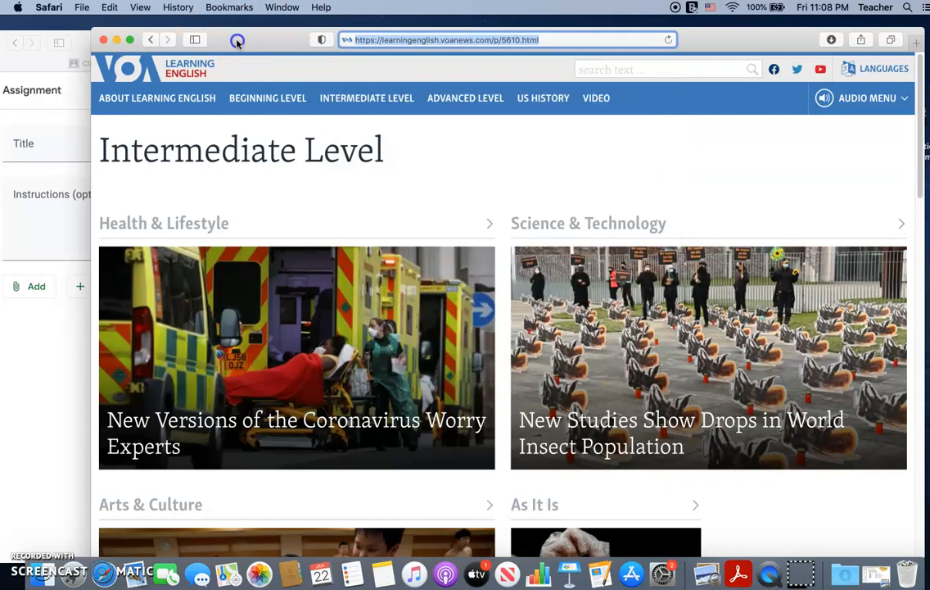
{"action": "left_click", "coordinate": [79, 48]}
{"action": "left_click_drag", "start_coordinate": [79, 41], "coordinate": [205, 37]}
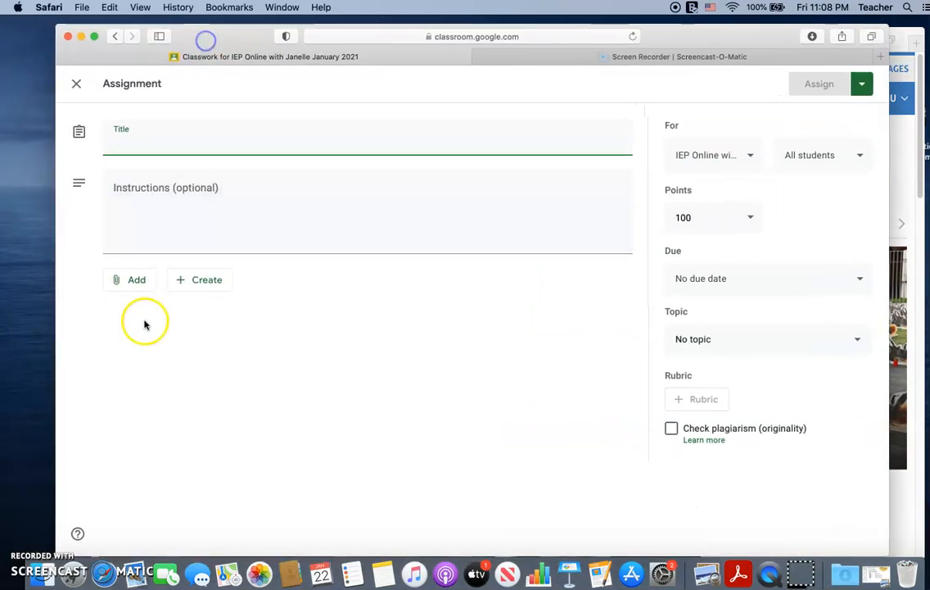
{"action": "left_click", "coordinate": [142, 291]}
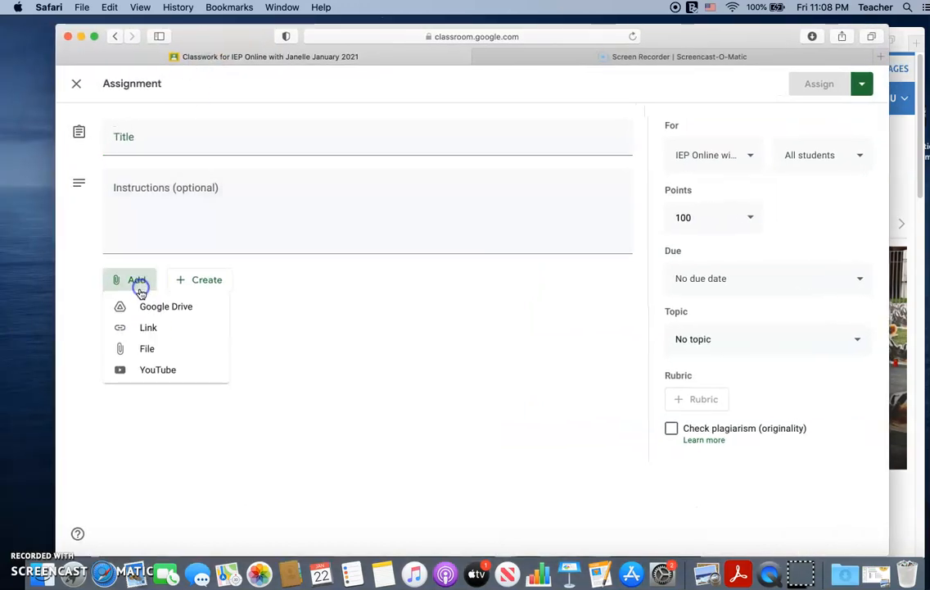
{"action": "left_click", "coordinate": [148, 331]}
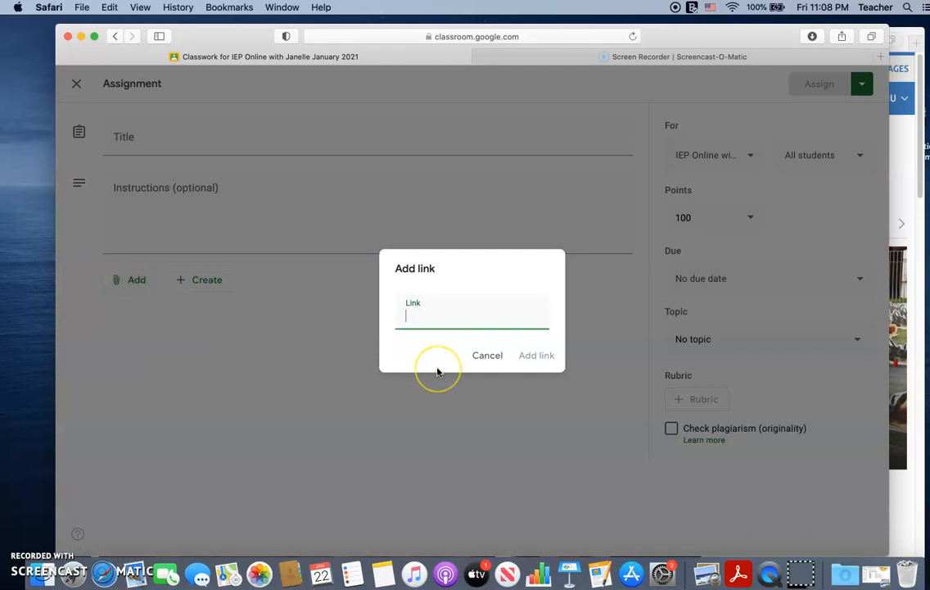
{"action": "key", "text": "super+v"}
{"action": "left_click", "coordinate": [538, 356]}
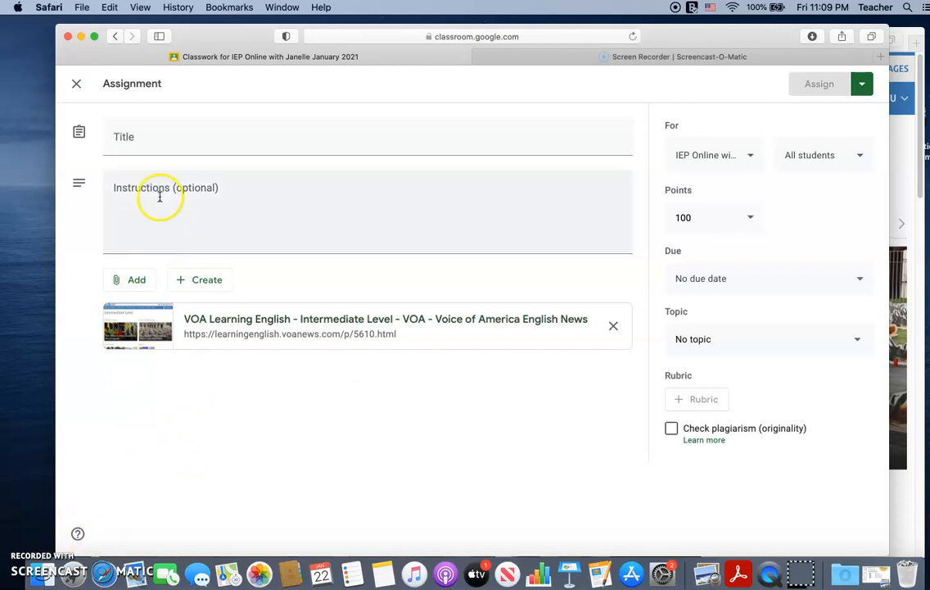
Step: Title the assignment "Read: Choose your own article"
{"action": "left_click", "coordinate": [140, 142]}
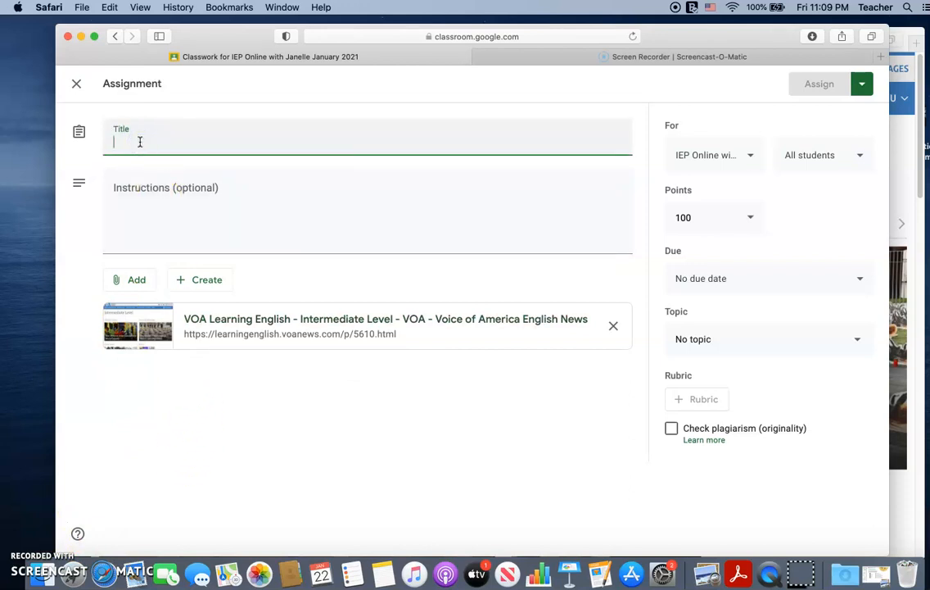
{"action": "type", "text": "R"}
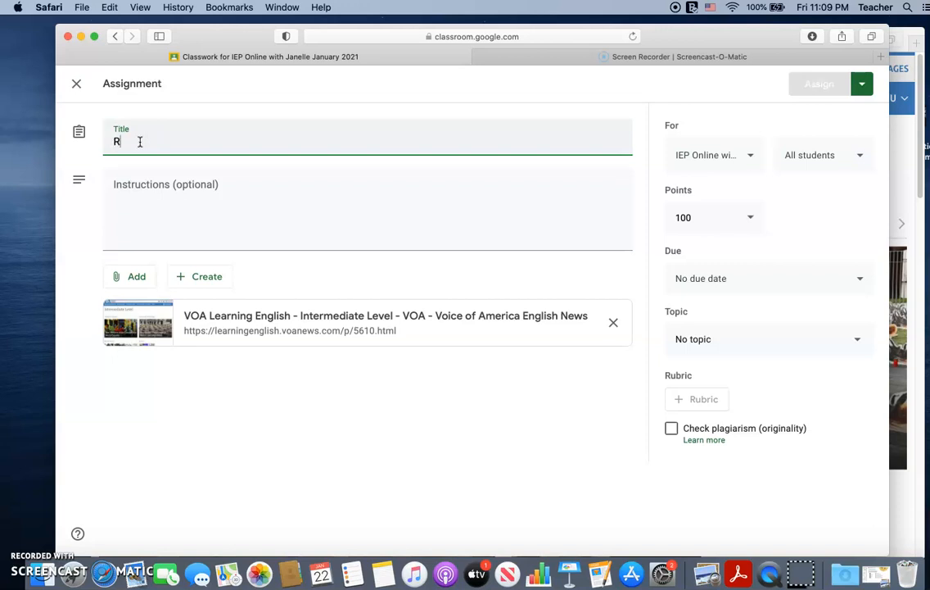
{"action": "type", "text": "ead Choose "}
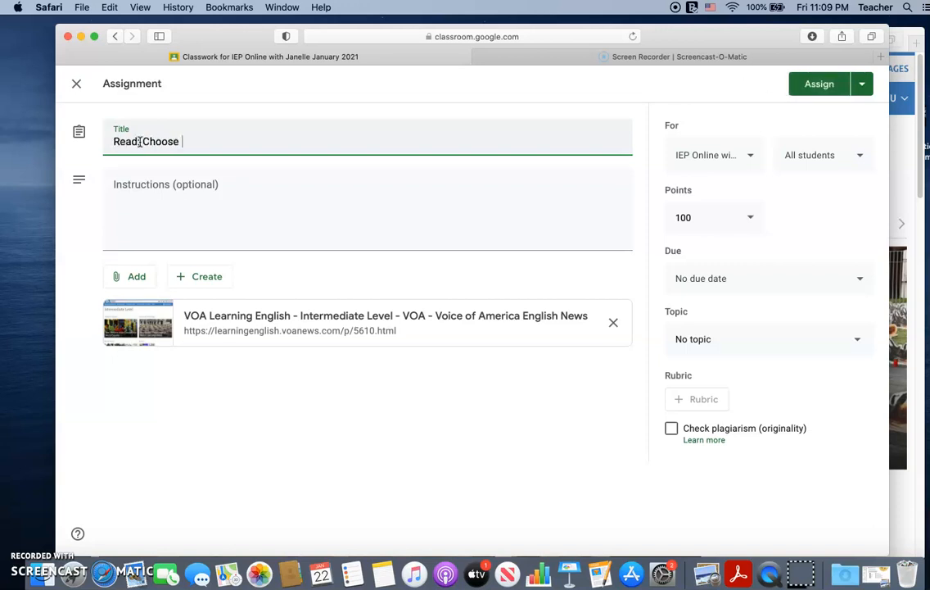
{"action": "type", "text": "your own article"}
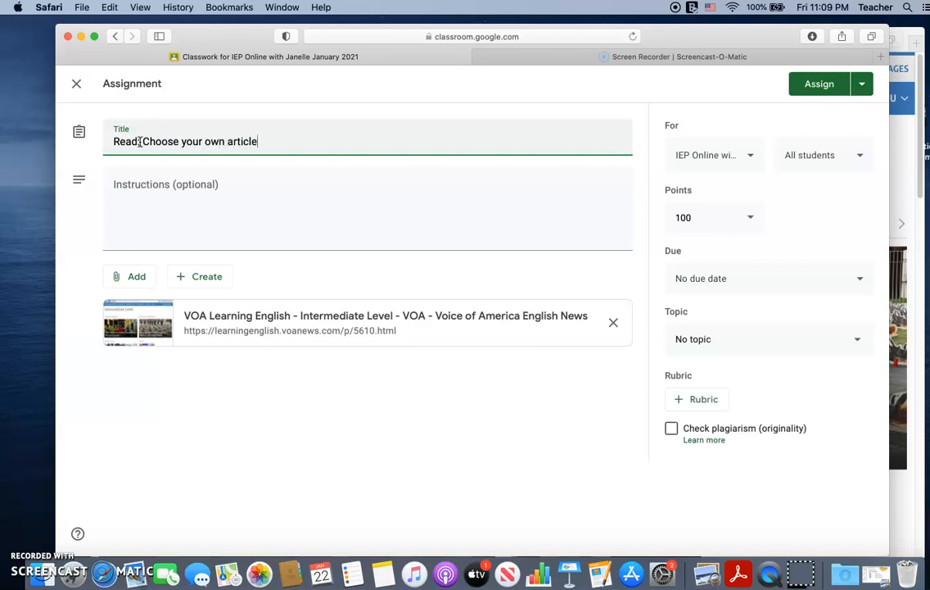
{"action": "key", "text": "BackSpace"}
{"action": "left_click", "coordinate": [139, 142]}
{"action": "type", "text": ":"}
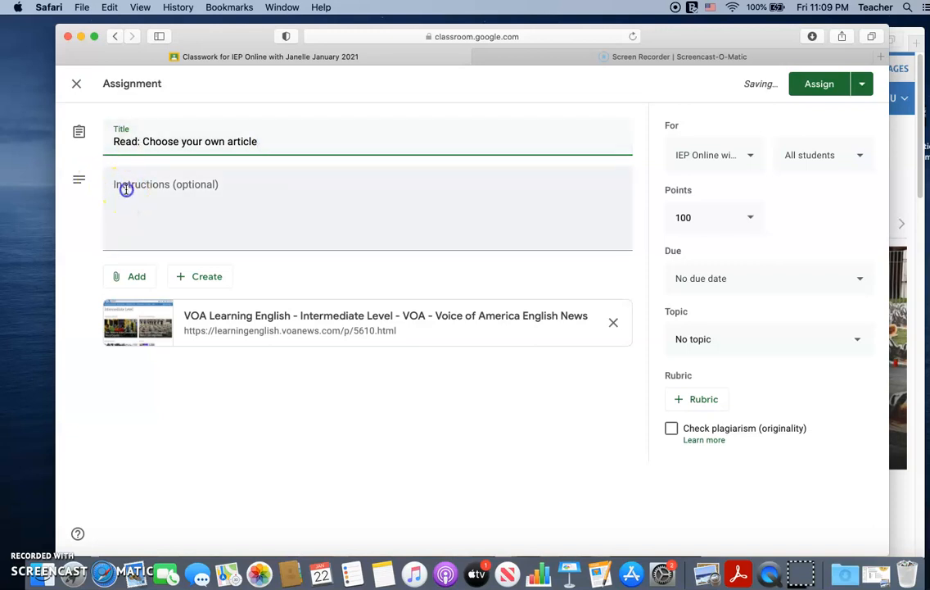
Step: Write the instructions "Please open the attached Google Doc and complete your assignment." and, after a blank line, "This assignment is worth 150 points."
{"action": "left_click", "coordinate": [124, 190]}
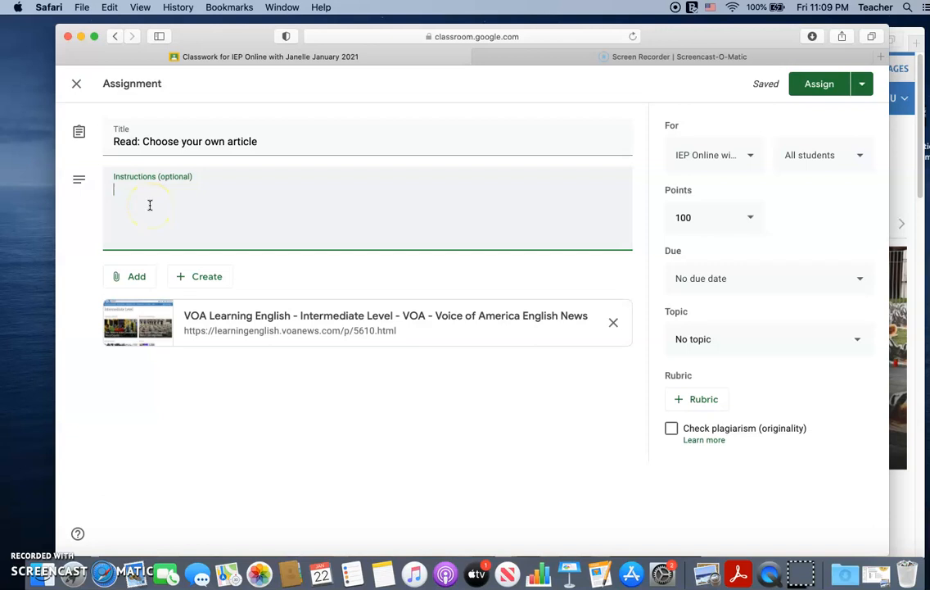
{"action": "type", "text": "Please open the attached "}
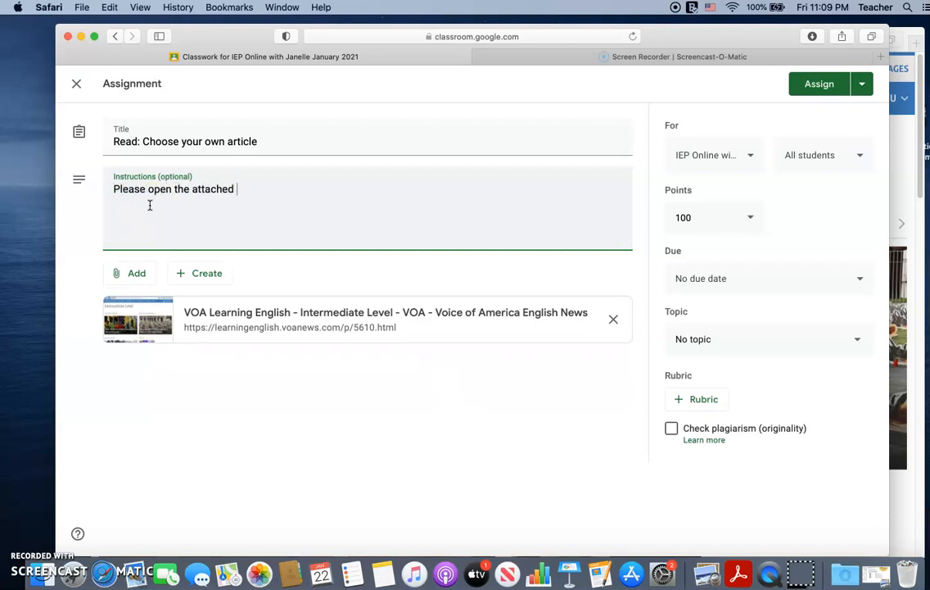
{"action": "type", "text": "Google Doc and complete your assignment."}
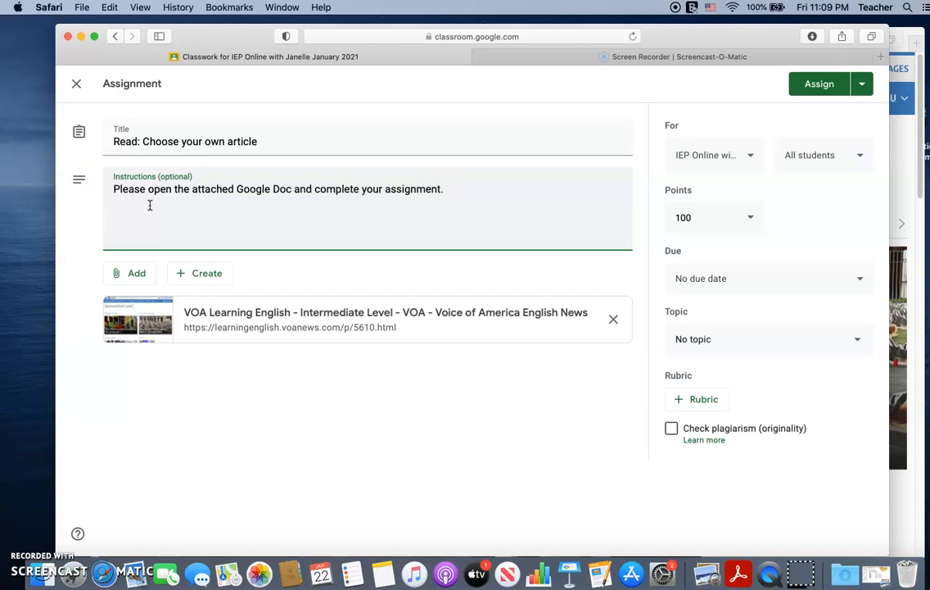
{"action": "key", "text": "Return"}
{"action": "key", "text": "Return"}
{"action": "type", "text": "This assignment is worth 150 points."}
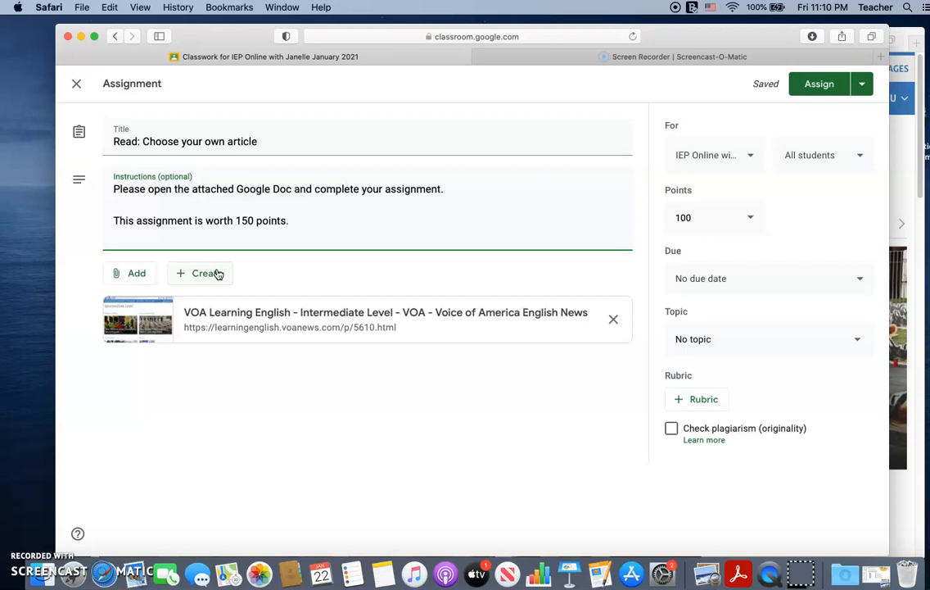
Step: Create a blank Google Docs attachment that makes a copy for each student, and check that the assignment goes to all students
{"action": "left_click", "coordinate": [213, 272]}
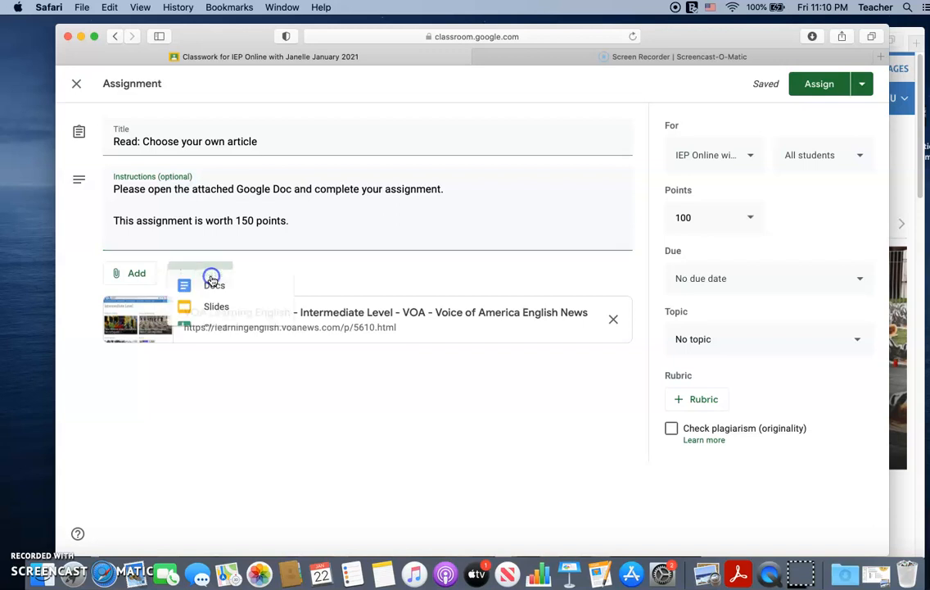
{"action": "left_click", "coordinate": [217, 309]}
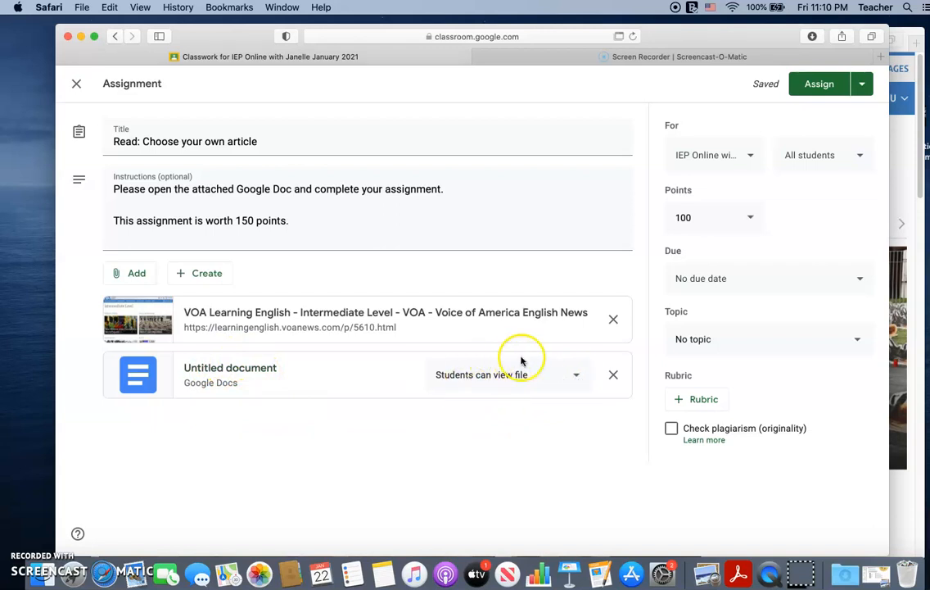
{"action": "left_click", "coordinate": [580, 376]}
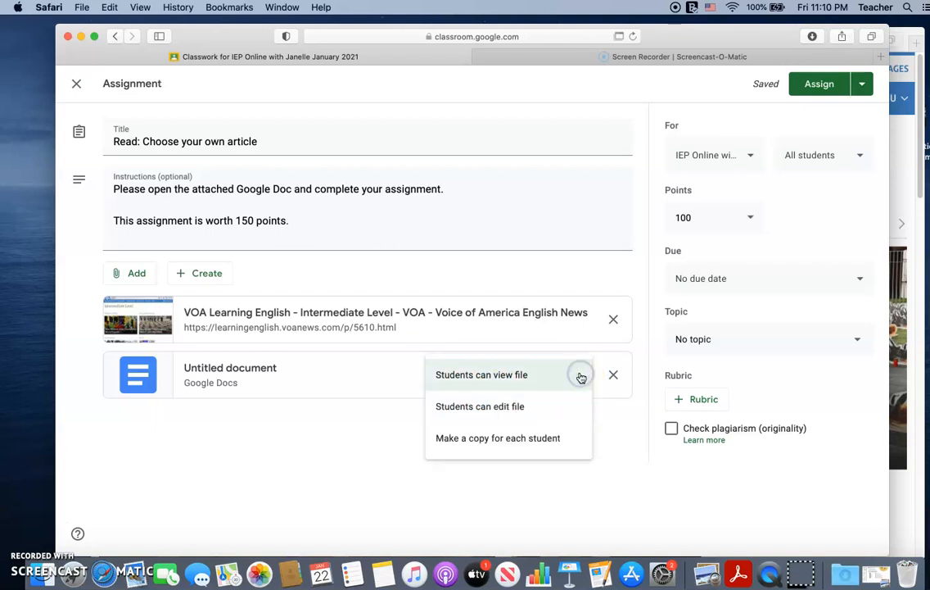
{"action": "left_click", "coordinate": [551, 440]}
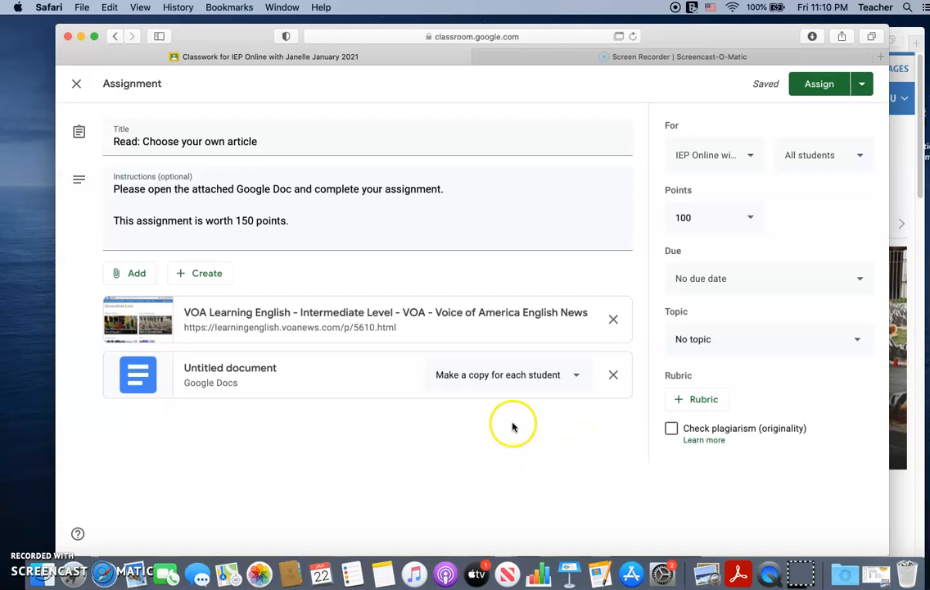
{"action": "left_click", "coordinate": [860, 157]}
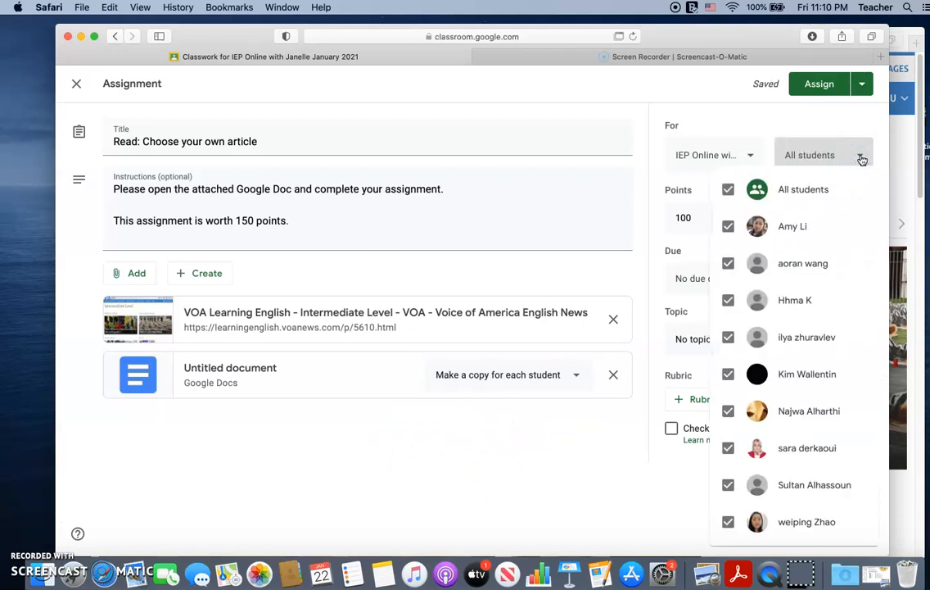
{"action": "left_click", "coordinate": [861, 157]}
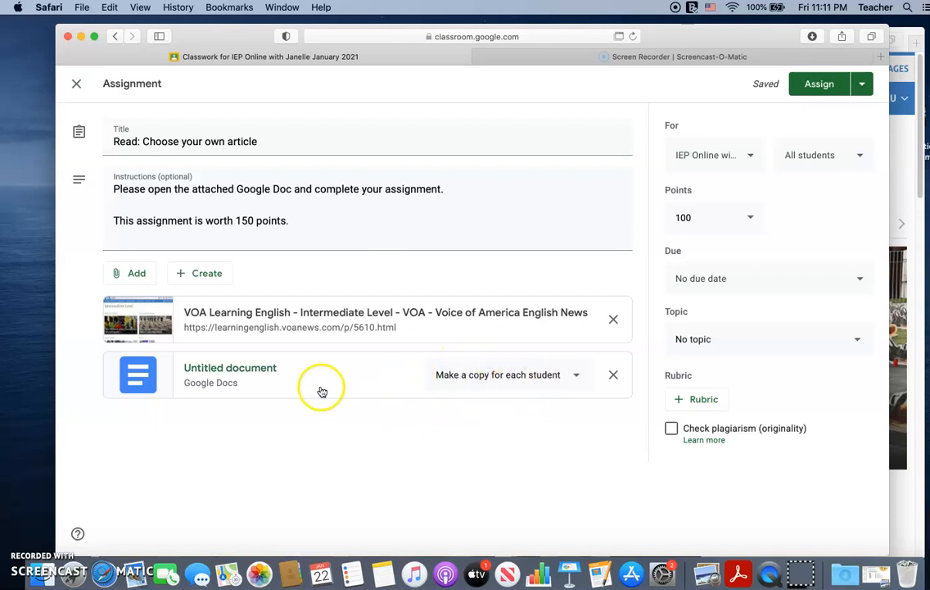
Step: Open the attached untitled Google Doc from the assignment in its own tab
{"action": "left_click", "coordinate": [254, 372]}
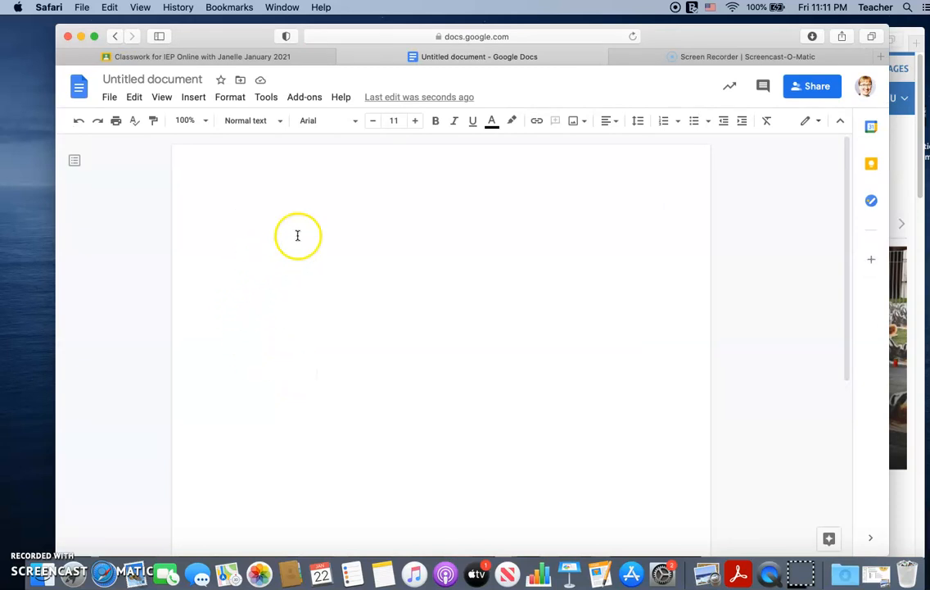
{"action": "left_click", "coordinate": [151, 58]}
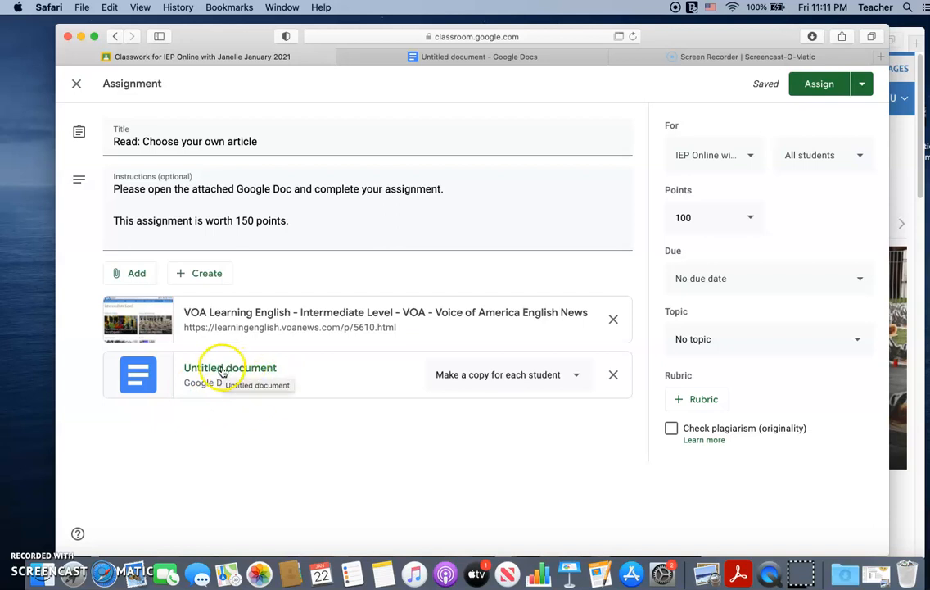
{"action": "left_click", "coordinate": [546, 56]}
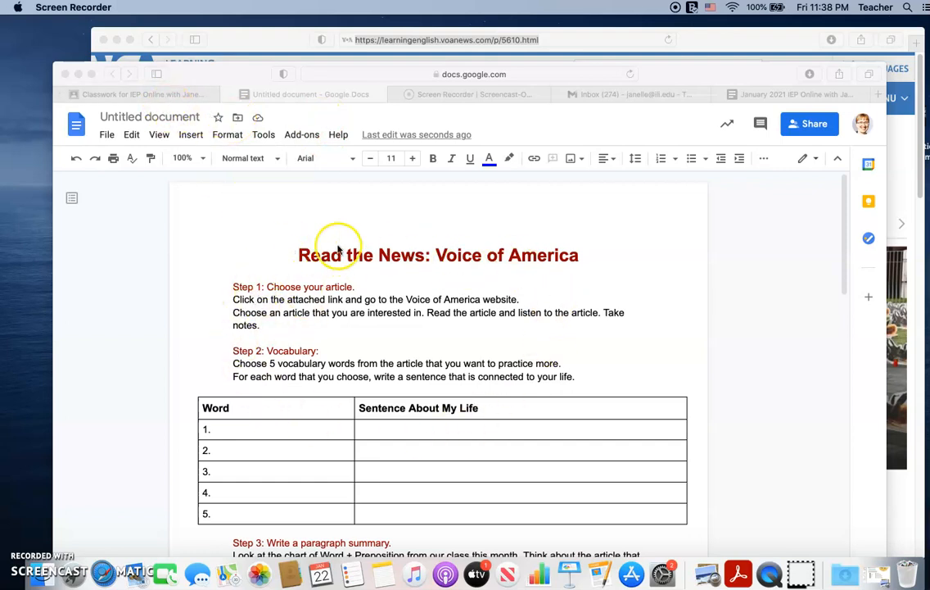
Step: Look through the whole worksheet, from the article and vocabulary instructions to the summary box and the critical thinking section
{"action": "scroll", "coordinate": [614, 341], "scroll_direction": "down", "scroll_amount": 1}
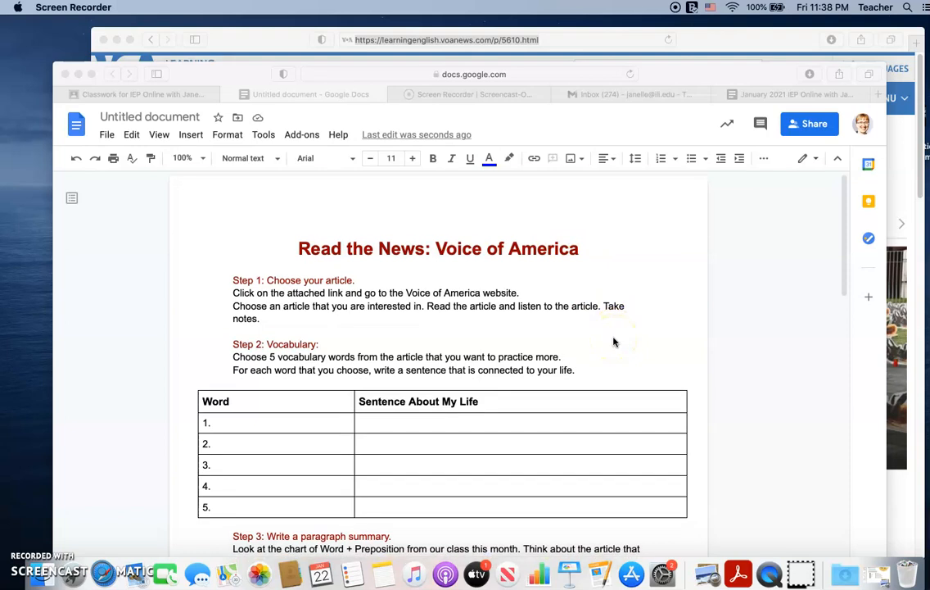
{"action": "left_click_drag", "start_coordinate": [748, 74], "coordinate": [746, 36]}
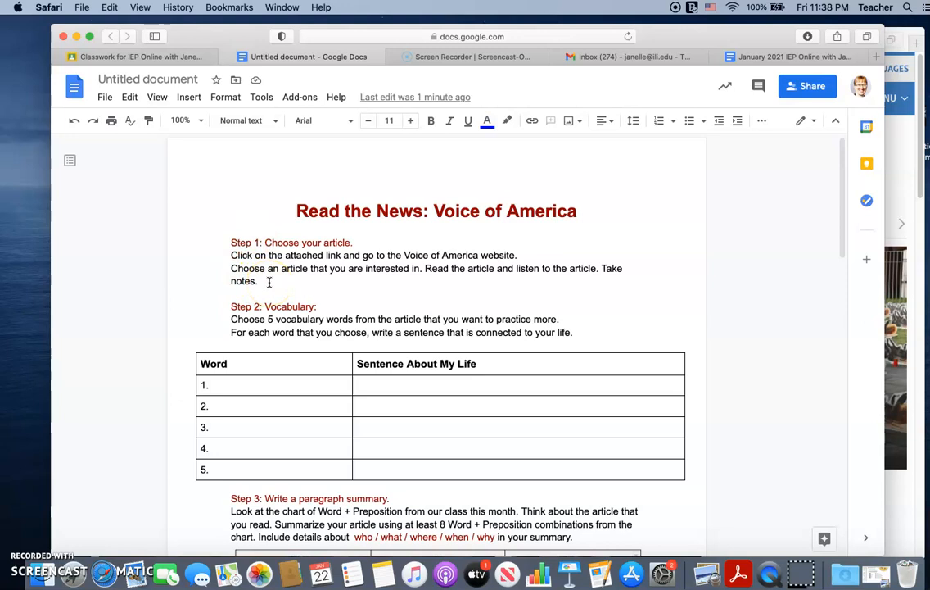
{"action": "scroll", "coordinate": [276, 353], "scroll_direction": "down", "scroll_amount": 2}
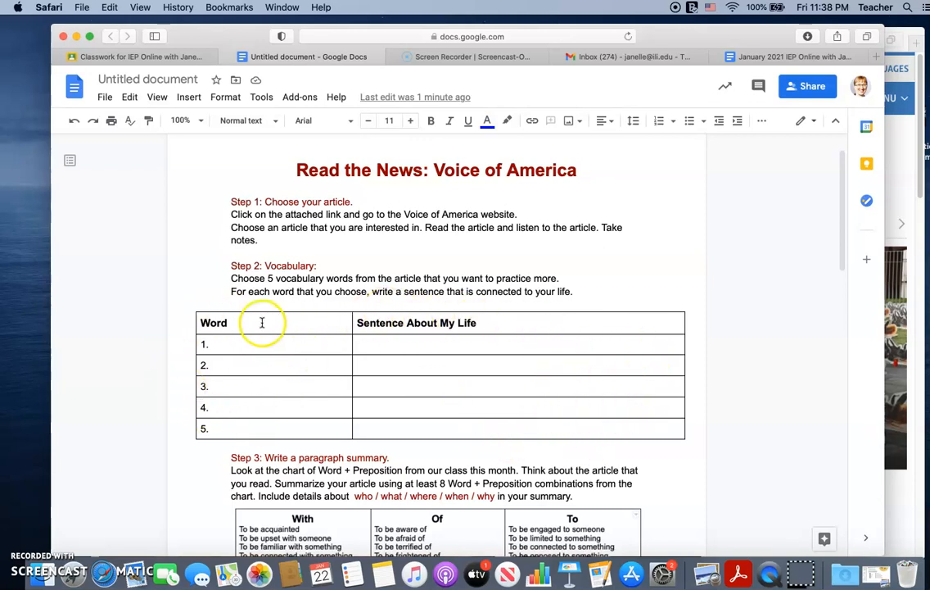
{"action": "scroll", "coordinate": [319, 421], "scroll_direction": "down", "scroll_amount": 8}
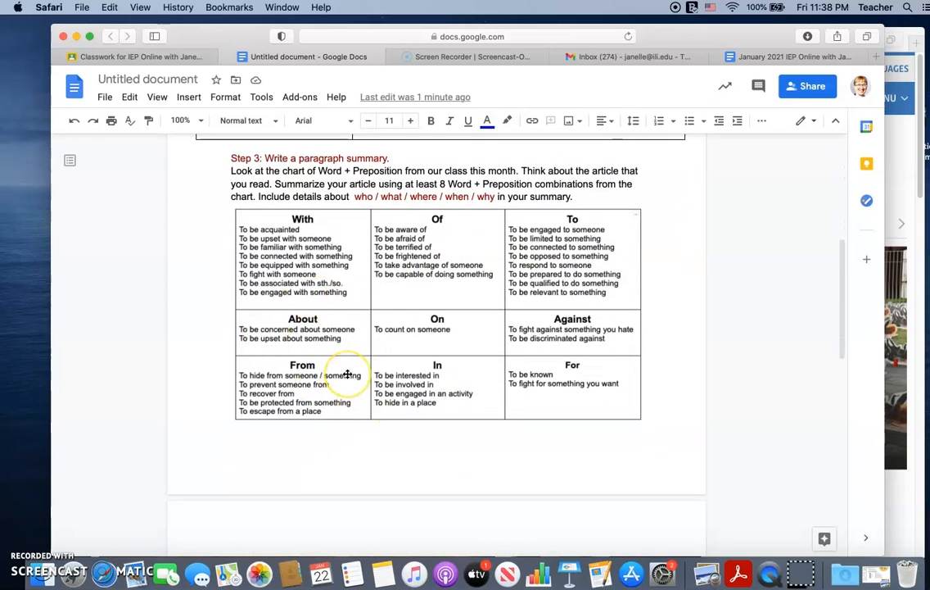
{"action": "scroll", "coordinate": [348, 373], "scroll_direction": "down", "scroll_amount": 8}
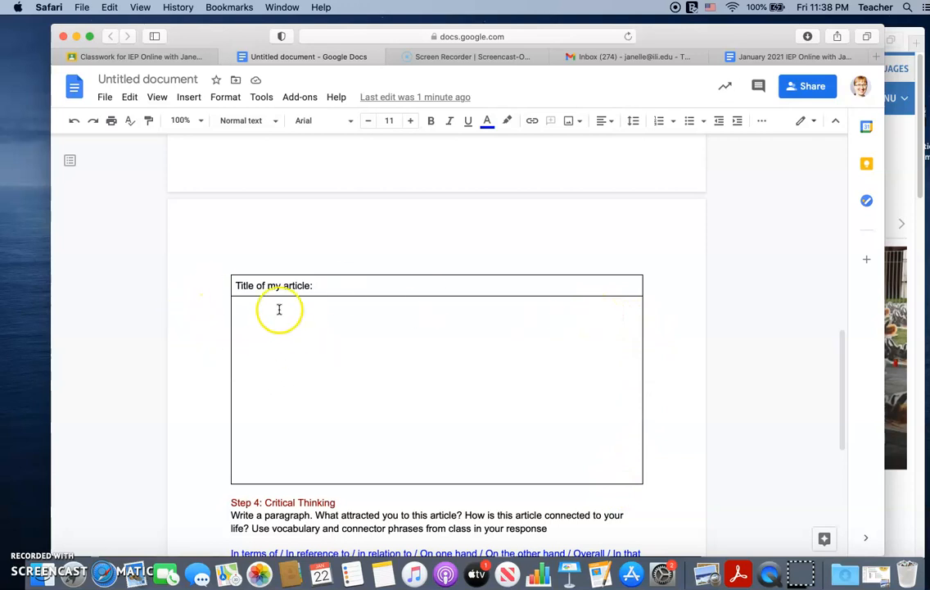
{"action": "scroll", "coordinate": [276, 351], "scroll_direction": "down", "scroll_amount": 1}
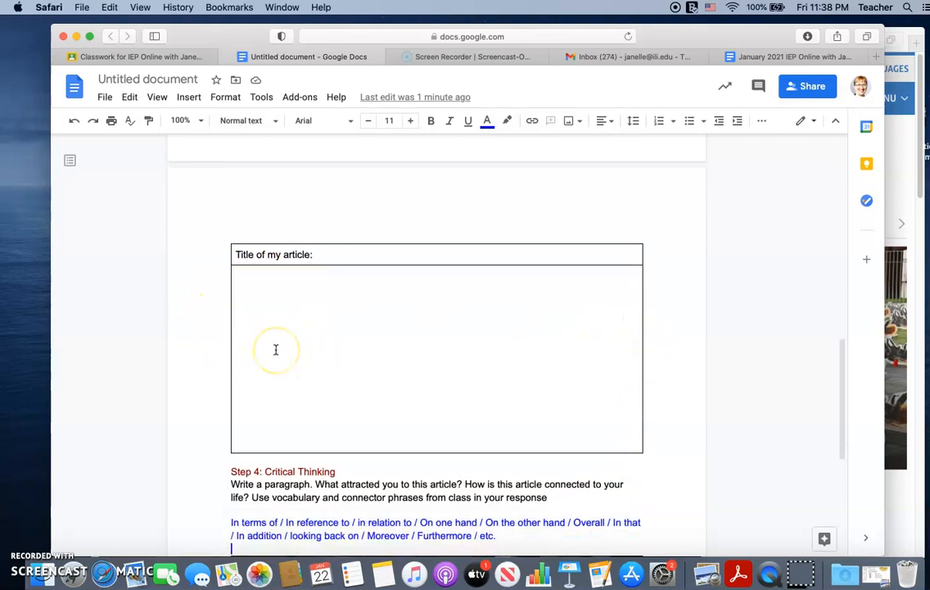
{"action": "left_click", "coordinate": [240, 272]}
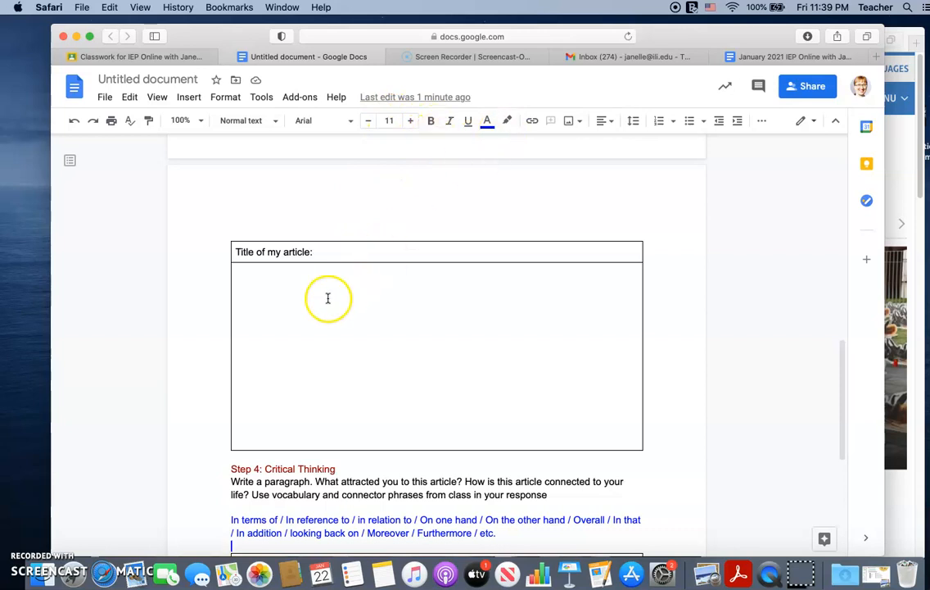
{"action": "left_click", "coordinate": [284, 309]}
{"action": "scroll", "coordinate": [284, 309], "scroll_direction": "down", "scroll_amount": 2}
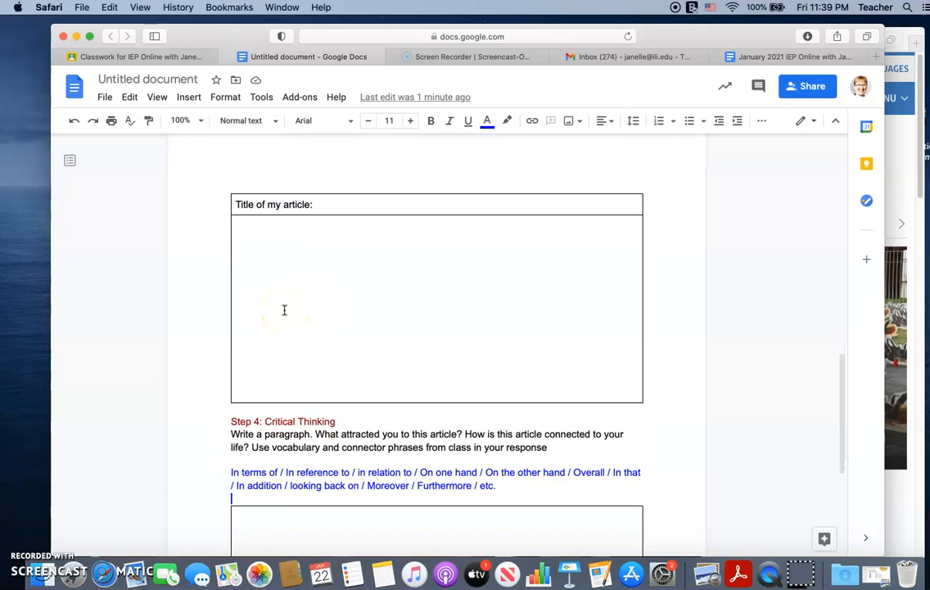
{"action": "left_click", "coordinate": [292, 293]}
{"action": "scroll", "coordinate": [292, 293], "scroll_direction": "down", "scroll_amount": 1}
{"action": "scroll", "coordinate": [292, 293], "scroll_direction": "up", "scroll_amount": 1}
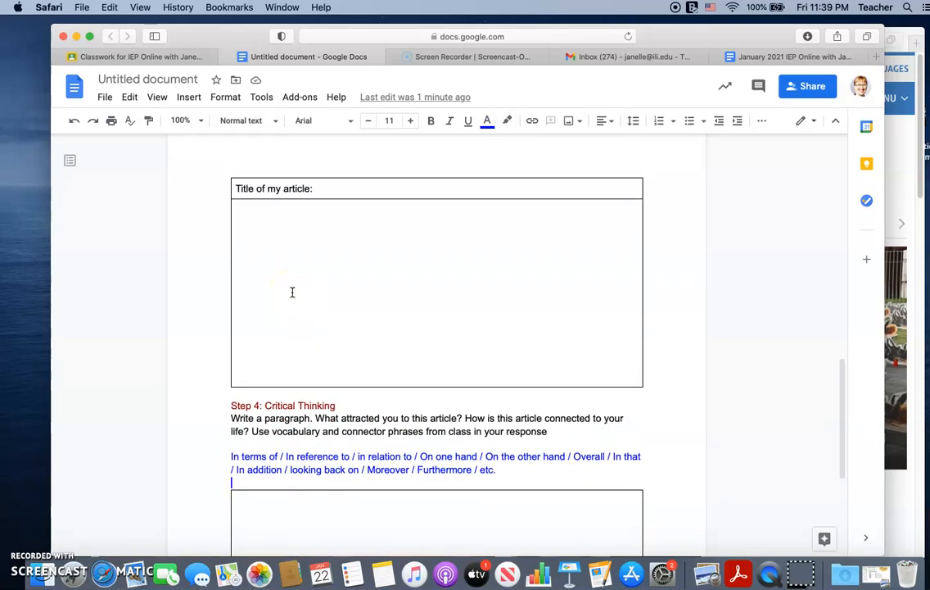
{"action": "left_click", "coordinate": [298, 292]}
{"action": "scroll", "coordinate": [298, 293], "scroll_direction": "up", "scroll_amount": 10}
{"action": "left_click", "coordinate": [377, 270]}
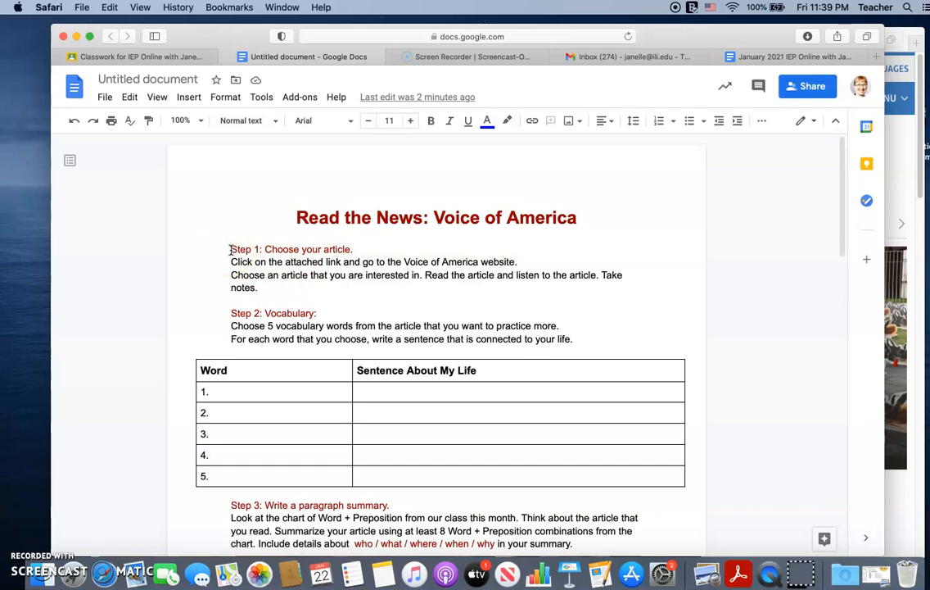
Step: Review Steps 1 to 3 of the worksheet, including the vocabulary table and the Word + Preposition chart
{"action": "scroll", "coordinate": [230, 250], "scroll_direction": "down", "scroll_amount": 1}
{"action": "scroll", "coordinate": [231, 251], "scroll_direction": "down", "scroll_amount": 5}
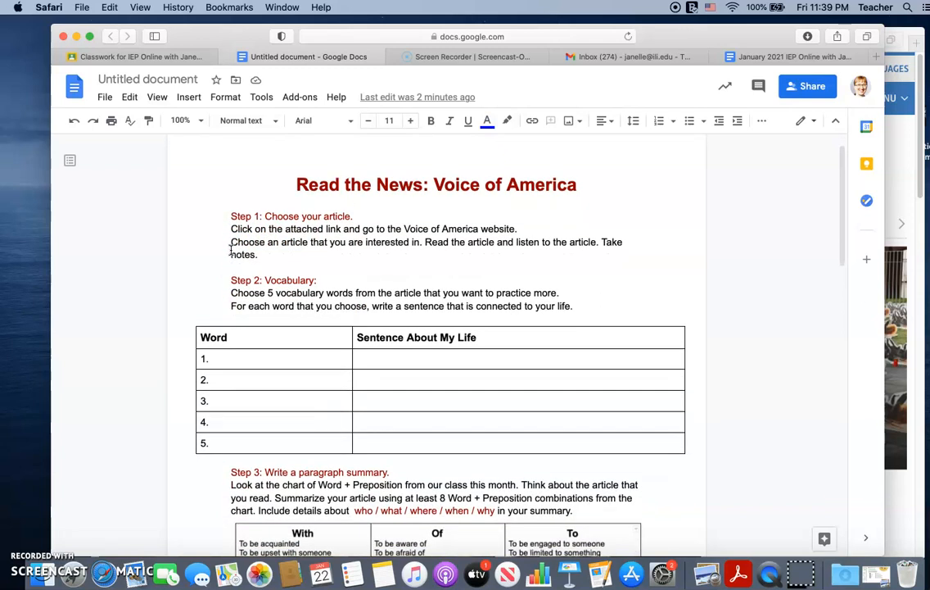
{"action": "left_click", "coordinate": [226, 249]}
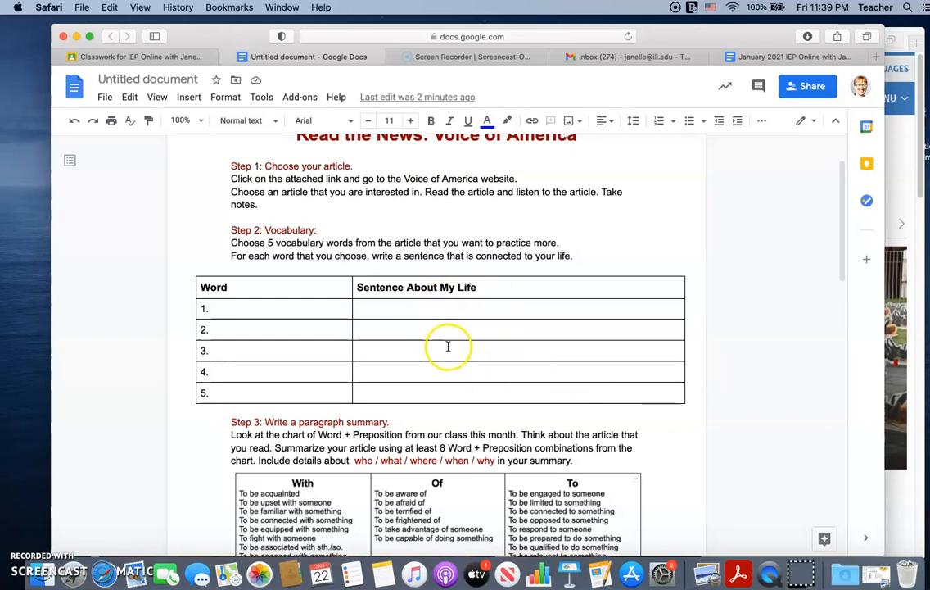
{"action": "scroll", "coordinate": [448, 347], "scroll_direction": "down", "scroll_amount": 1}
{"action": "scroll", "coordinate": [448, 346], "scroll_direction": "down", "scroll_amount": 2}
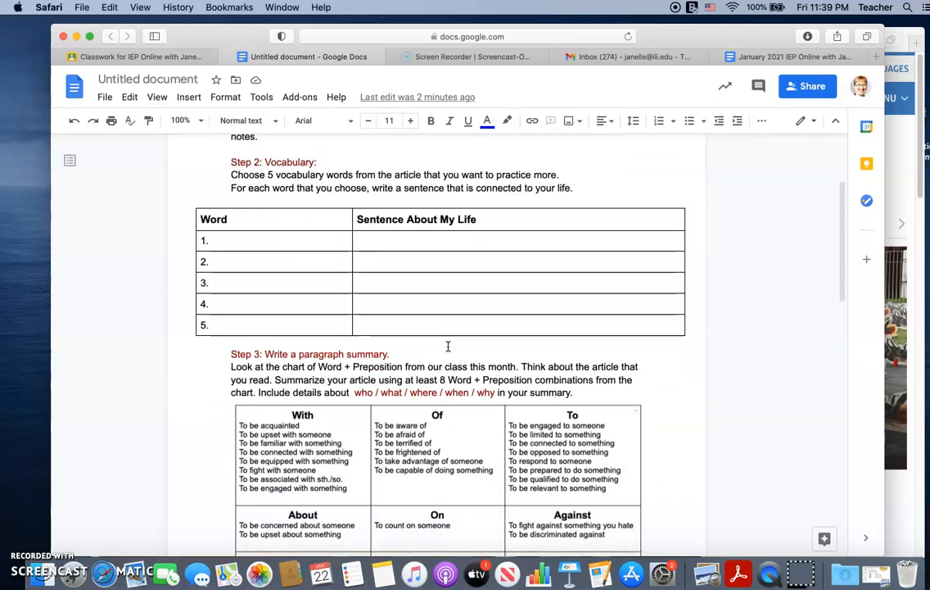
{"action": "scroll", "coordinate": [448, 346], "scroll_direction": "down", "scroll_amount": 1}
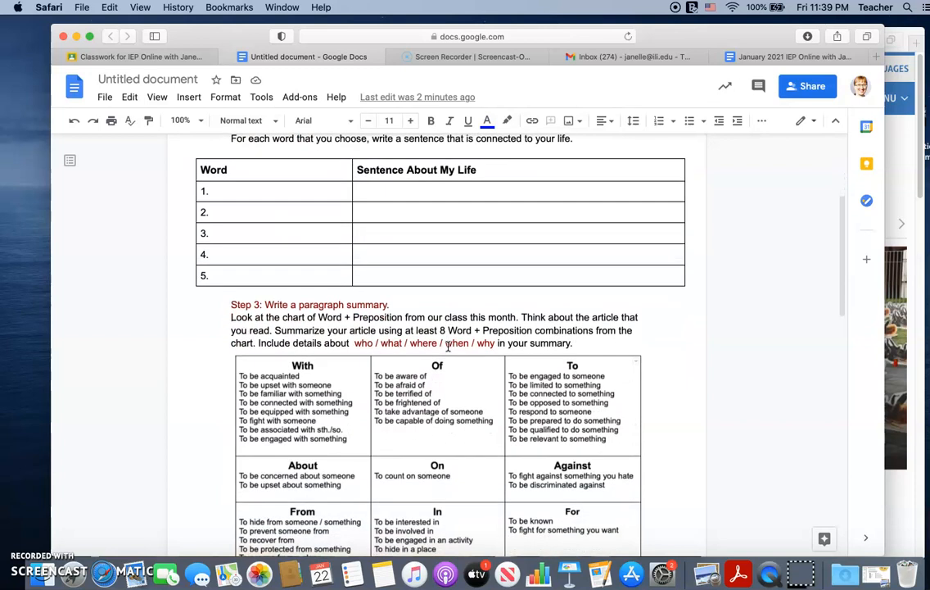
{"action": "scroll", "coordinate": [448, 346], "scroll_direction": "down", "scroll_amount": 3}
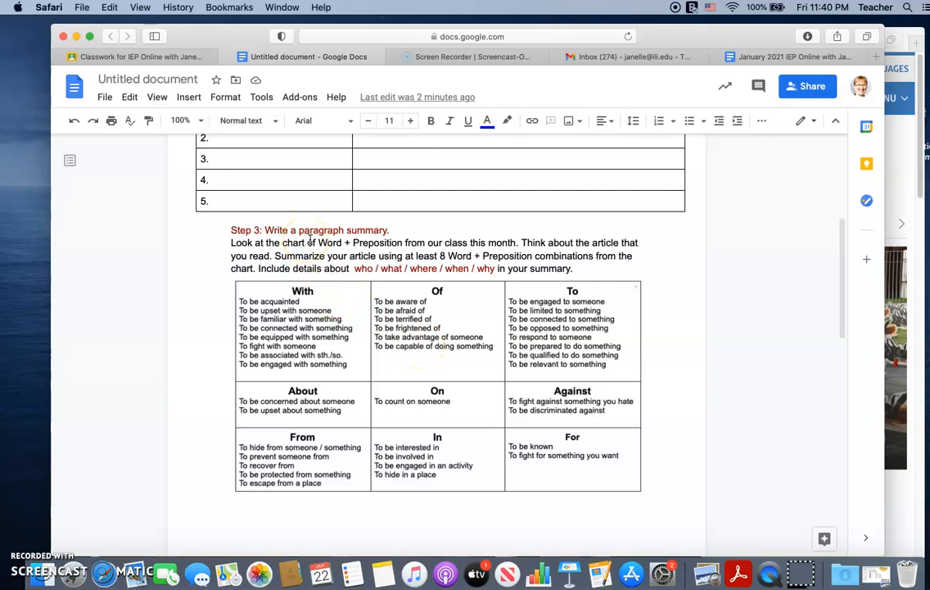
{"action": "scroll", "coordinate": [311, 238], "scroll_direction": "down", "scroll_amount": 2}
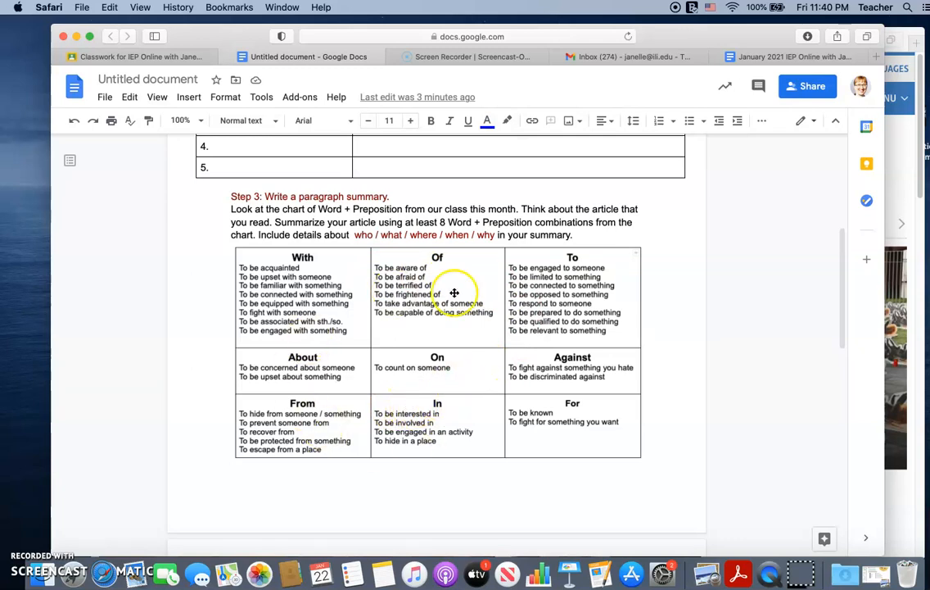
{"action": "scroll", "coordinate": [451, 422], "scroll_direction": "down", "scroll_amount": 5}
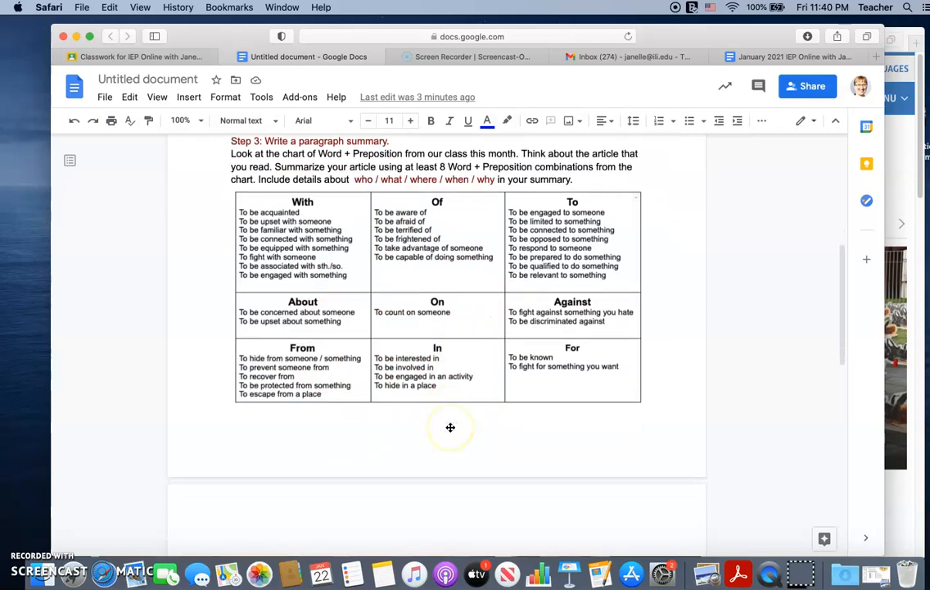
Step: Review the article summary box and the Step 4 critical thinking prompt with its connector phrases, ending back at the worksheet title
{"action": "scroll", "coordinate": [451, 426], "scroll_direction": "down", "scroll_amount": 2}
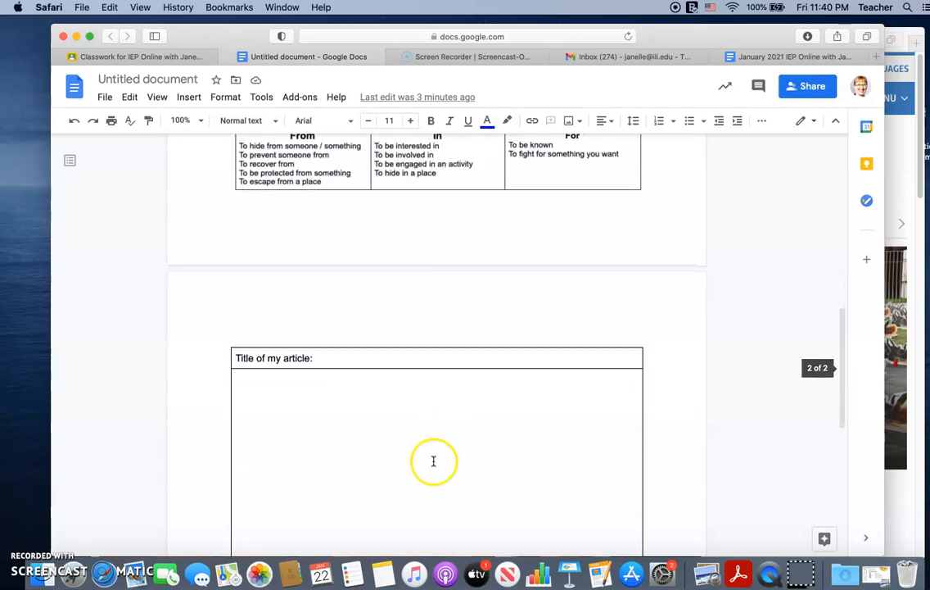
{"action": "scroll", "coordinate": [422, 468], "scroll_direction": "down", "scroll_amount": 2}
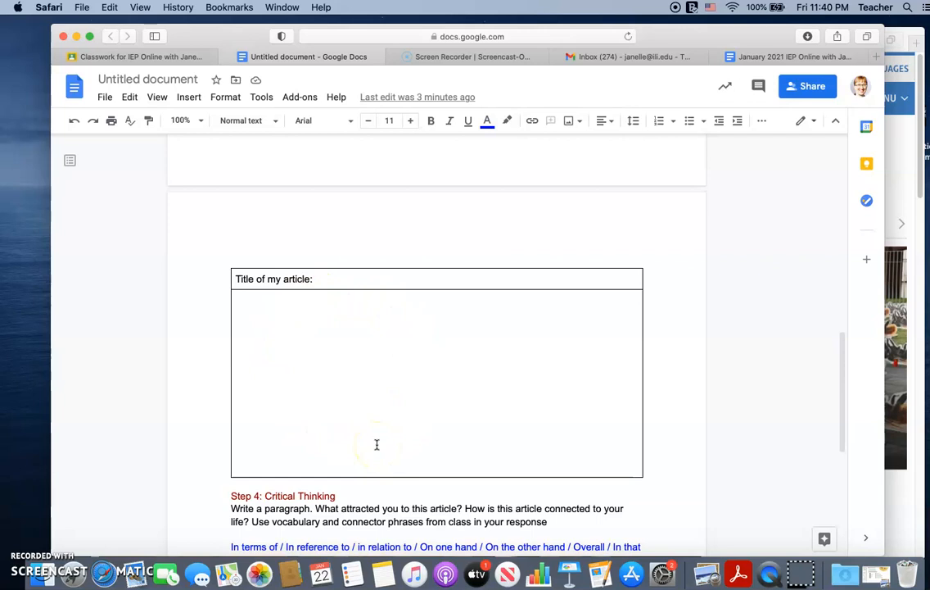
{"action": "scroll", "coordinate": [377, 444], "scroll_direction": "down", "scroll_amount": 1}
{"action": "scroll", "coordinate": [377, 444], "scroll_direction": "down", "scroll_amount": 3}
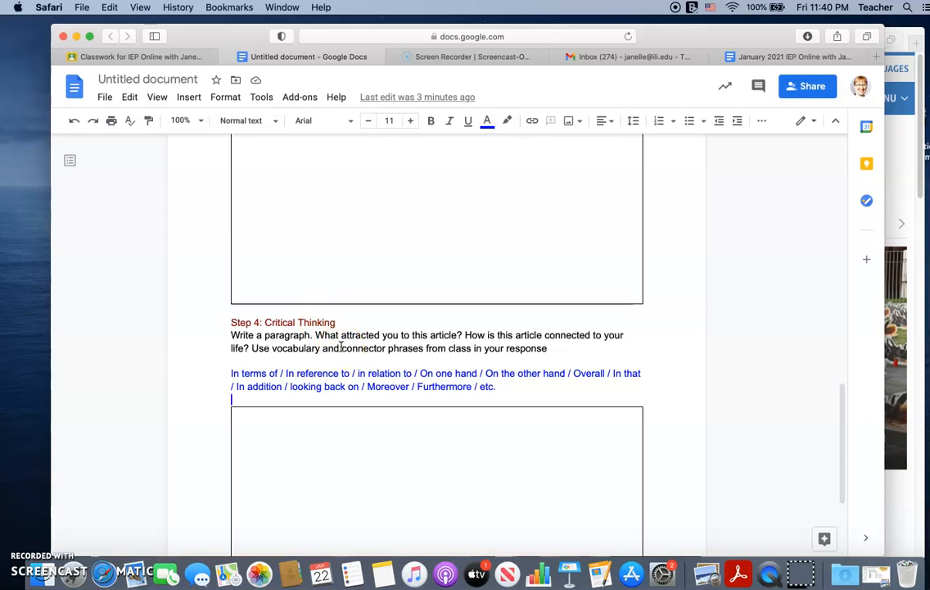
{"action": "scroll", "coordinate": [341, 347], "scroll_direction": "down", "scroll_amount": 2}
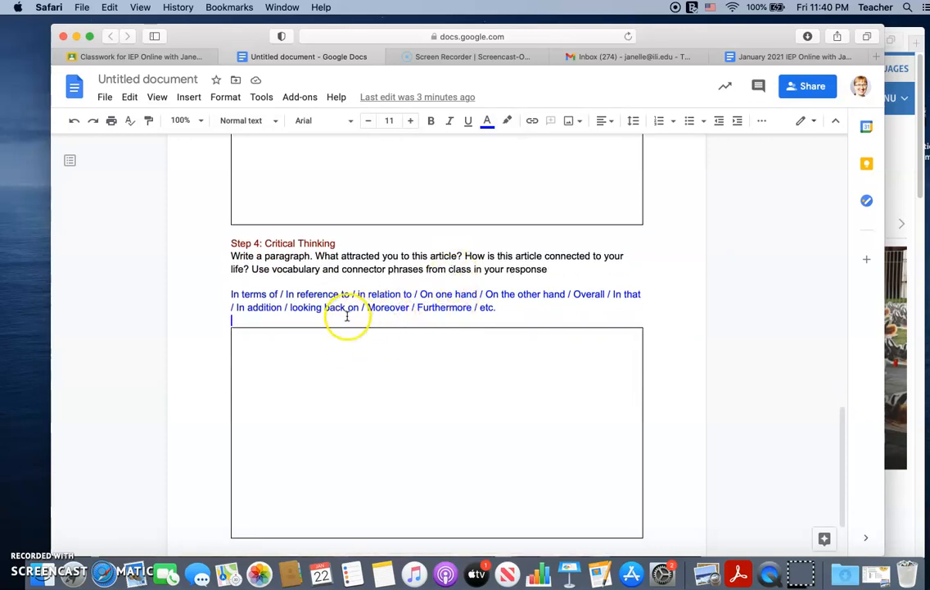
{"action": "left_click", "coordinate": [255, 321]}
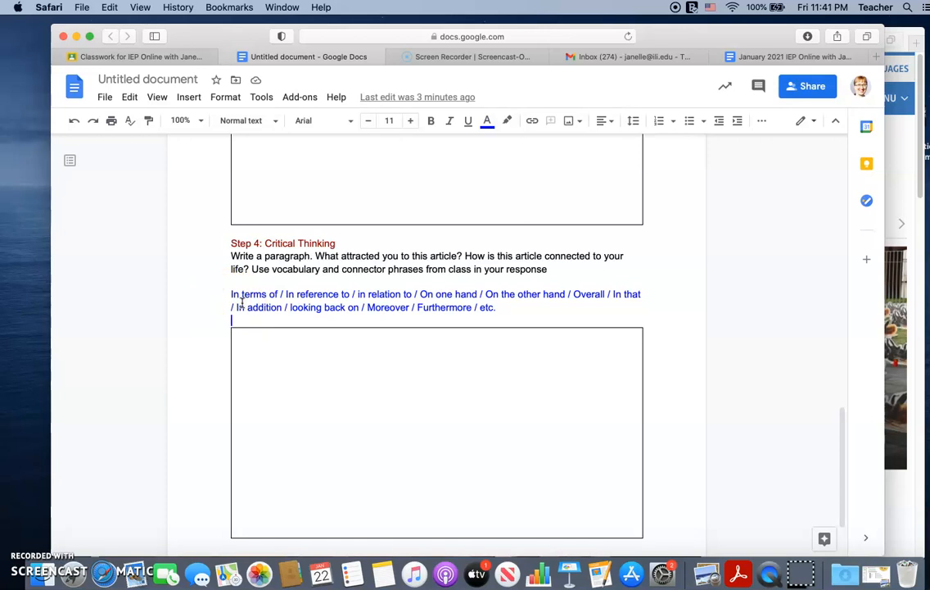
{"action": "scroll", "coordinate": [242, 302], "scroll_direction": "down", "scroll_amount": 3}
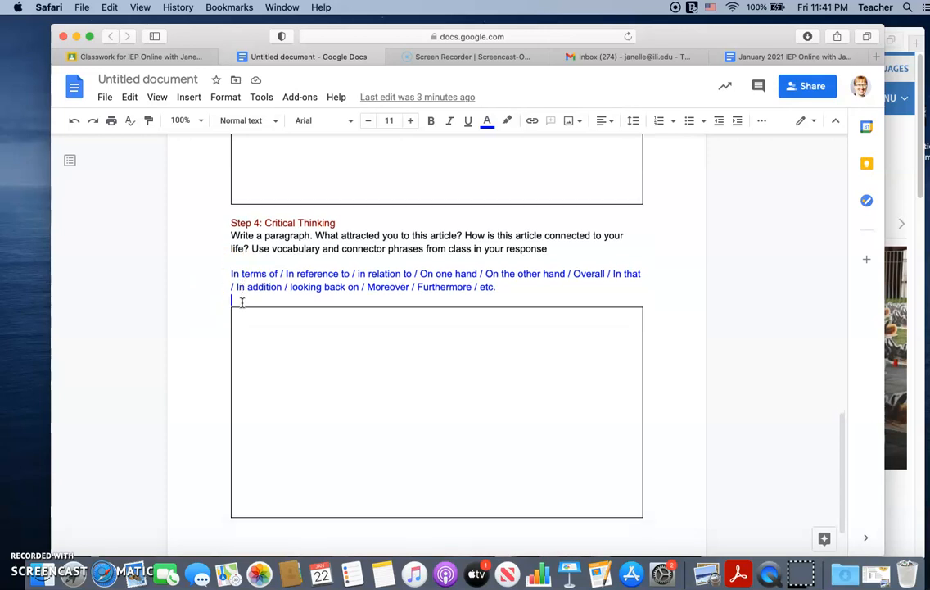
{"action": "scroll", "coordinate": [241, 303], "scroll_direction": "up", "scroll_amount": 5}
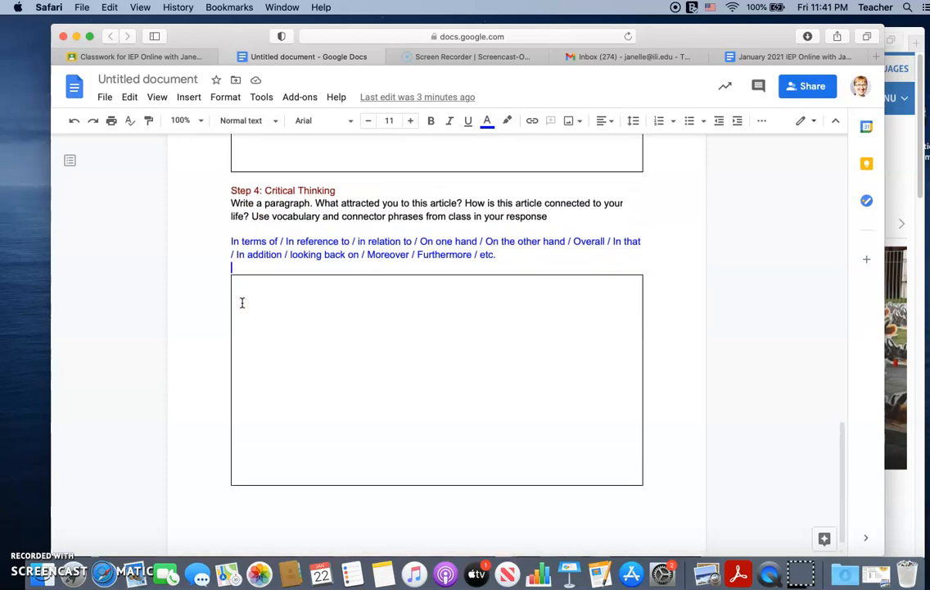
{"action": "scroll", "coordinate": [241, 302], "scroll_direction": "up", "scroll_amount": 20}
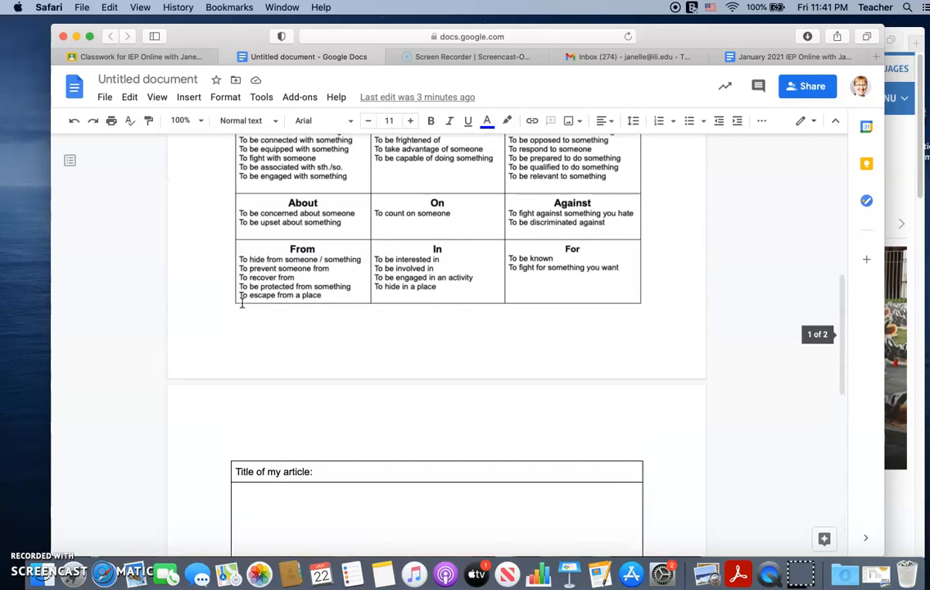
{"action": "scroll", "coordinate": [242, 302], "scroll_direction": "up", "scroll_amount": 2}
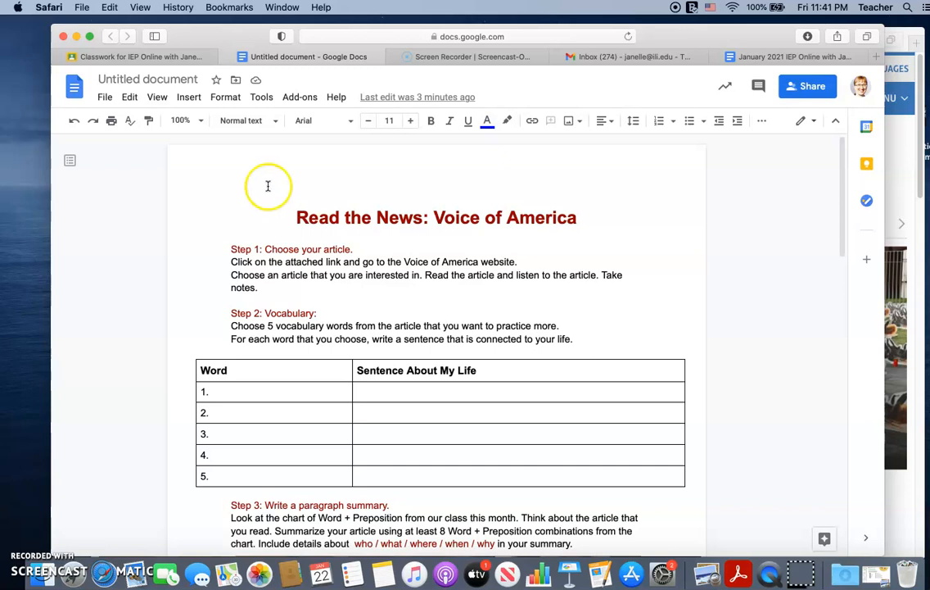
Step: Return to the class's Classwork page and open the draft assignment "Read the News: Voice of America" for editing
{"action": "left_click", "coordinate": [163, 56]}
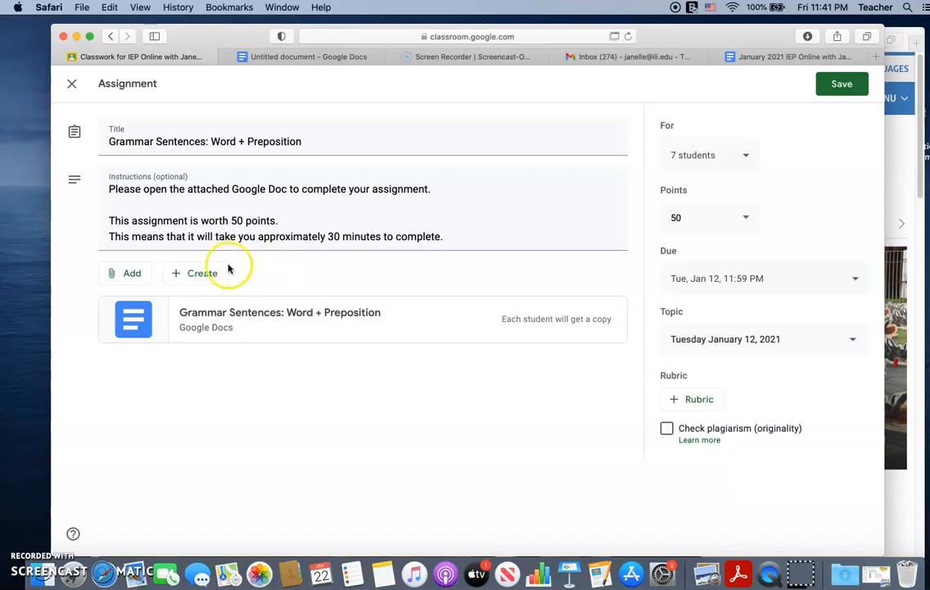
{"action": "left_click", "coordinate": [112, 36]}
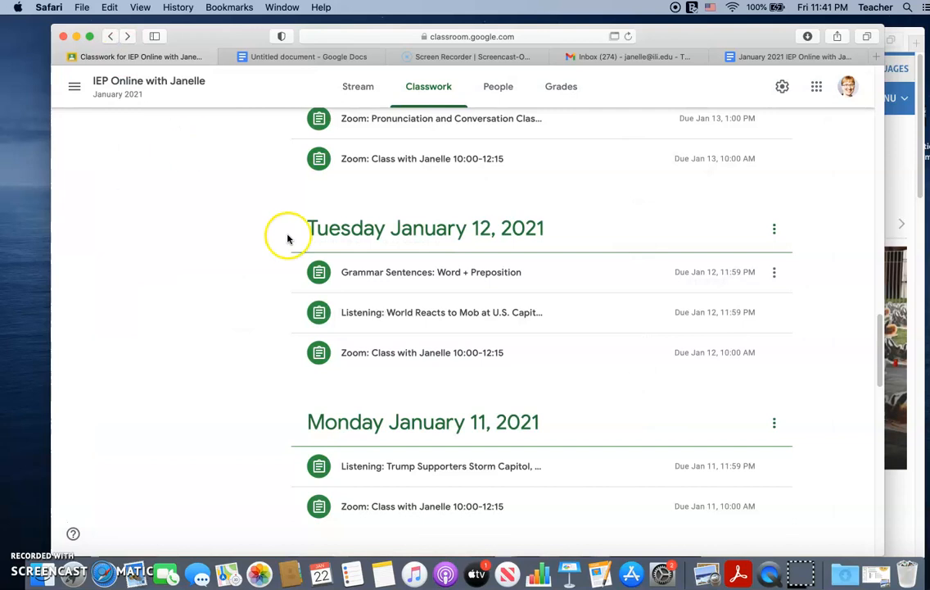
{"action": "scroll", "coordinate": [287, 239], "scroll_direction": "up", "scroll_amount": 10}
{"action": "scroll", "coordinate": [288, 239], "scroll_direction": "up", "scroll_amount": 15}
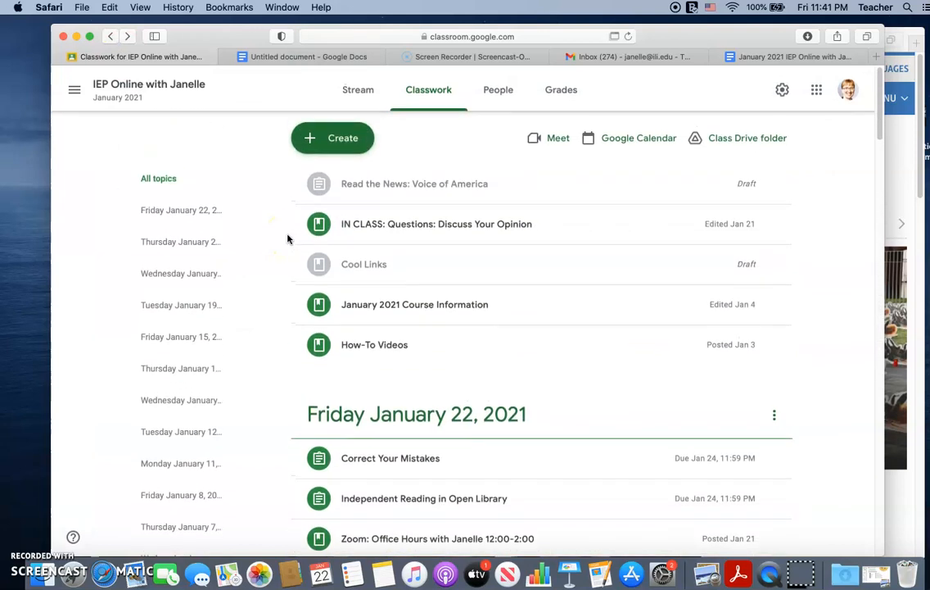
{"action": "left_click", "coordinate": [773, 179]}
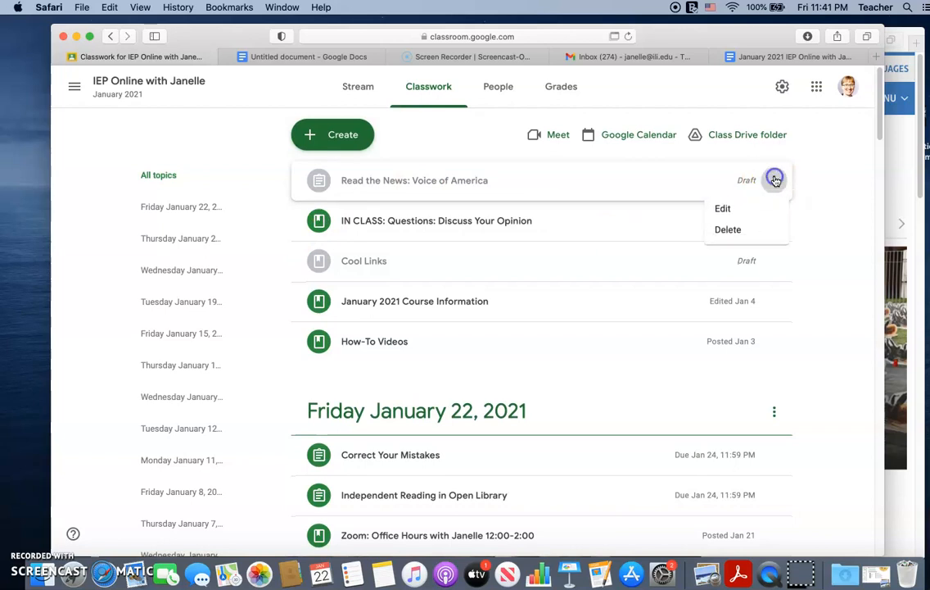
{"action": "left_click", "coordinate": [740, 210]}
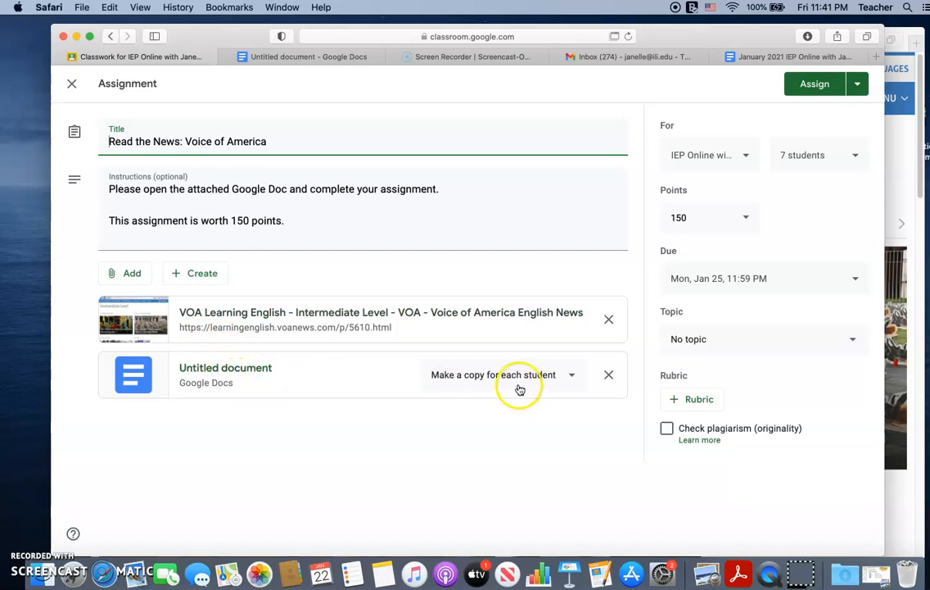
Step: Open the attached untitled Google Doc, rename it "Read the News: Voice of America", and close it to return to the assignment
{"action": "left_click", "coordinate": [244, 370]}
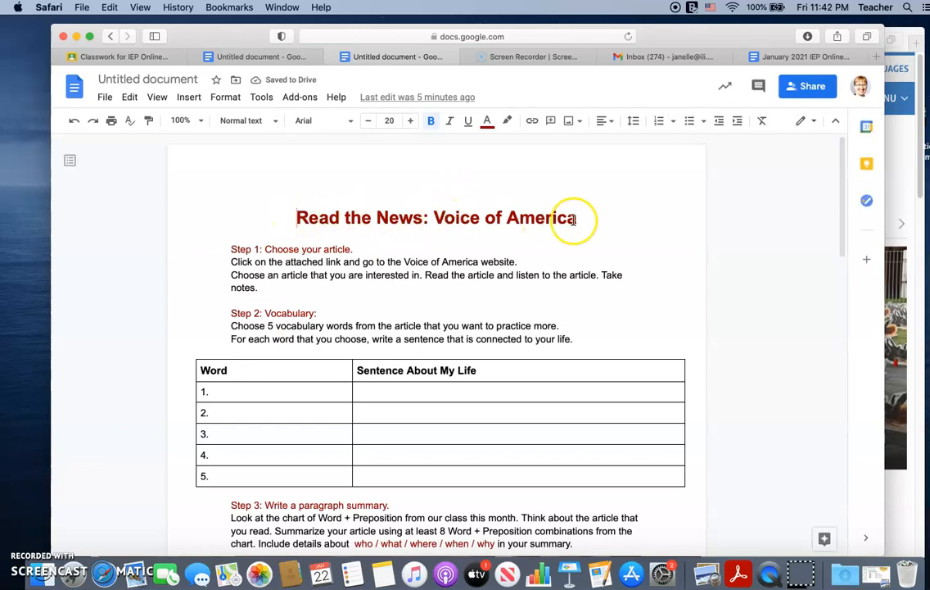
{"action": "left_click", "coordinate": [130, 79]}
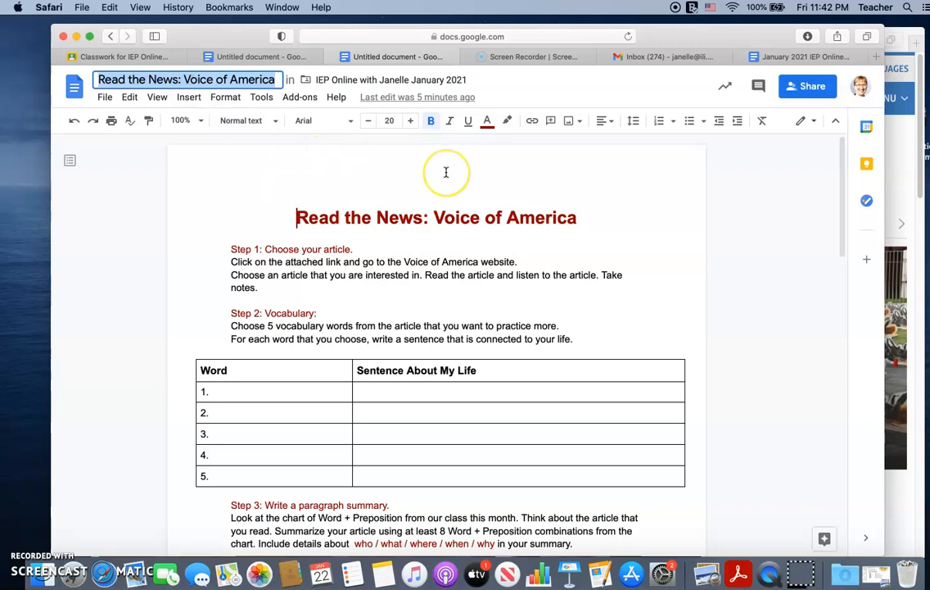
{"action": "left_click", "coordinate": [343, 57]}
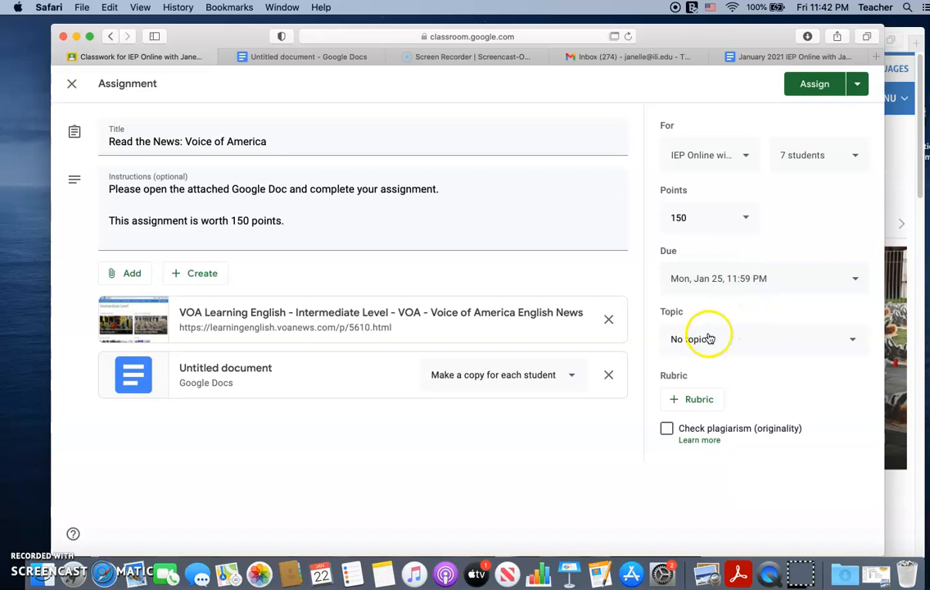
Step: Create the topic "Monday January 25, 2021" for the Voice of America assignment and assign it to the students
{"action": "left_click", "coordinate": [853, 339]}
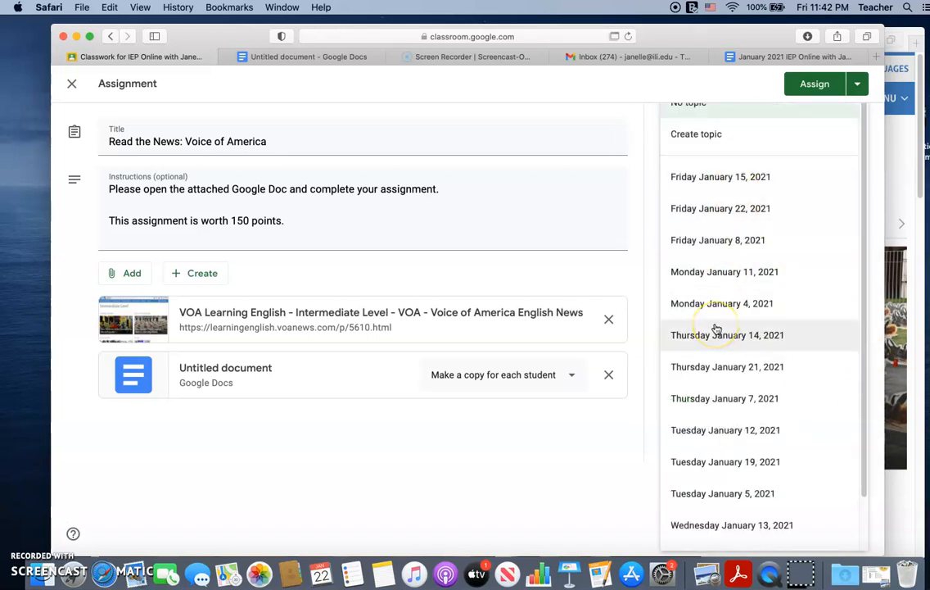
{"action": "scroll", "coordinate": [716, 330], "scroll_direction": "down", "scroll_amount": 2}
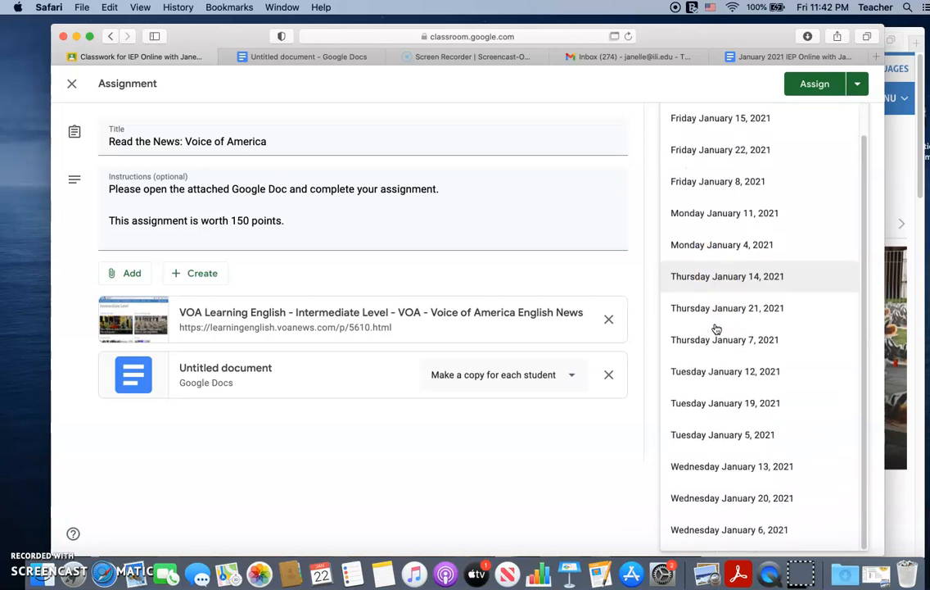
{"action": "scroll", "coordinate": [717, 329], "scroll_direction": "up", "scroll_amount": 1}
{"action": "scroll", "coordinate": [717, 329], "scroll_direction": "up", "scroll_amount": 1}
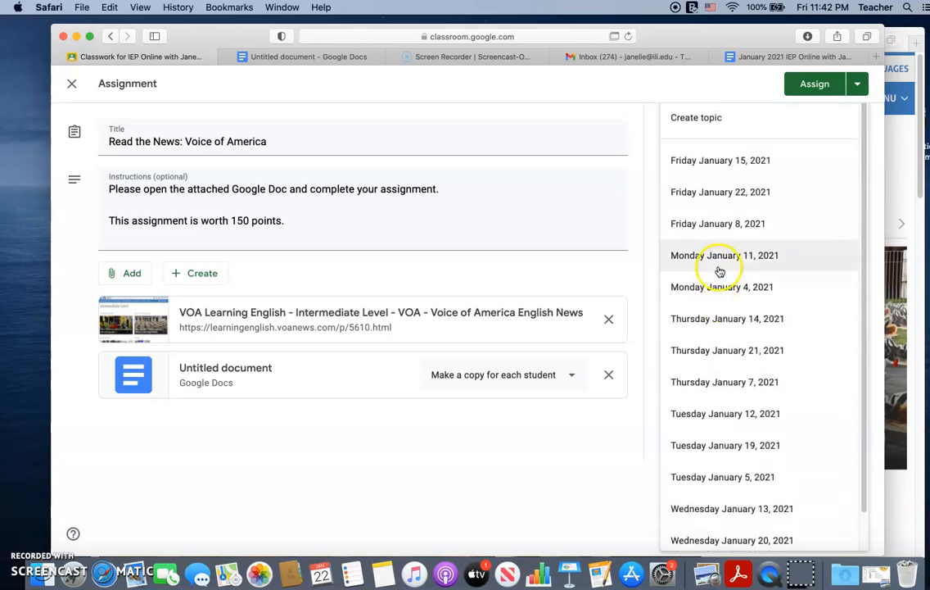
{"action": "left_click", "coordinate": [697, 118]}
{"action": "type", "text": "MO"}
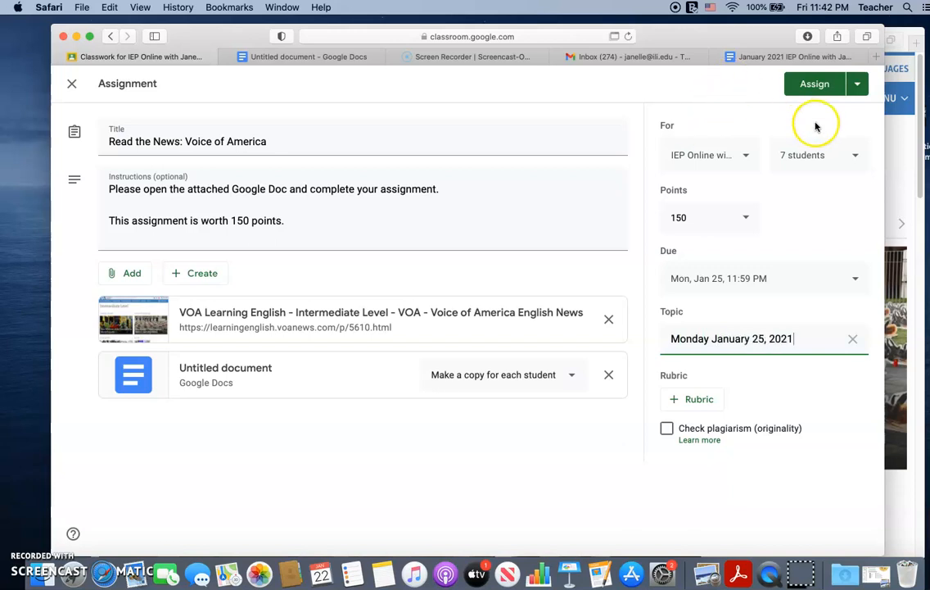
{"action": "left_click", "coordinate": [818, 86]}
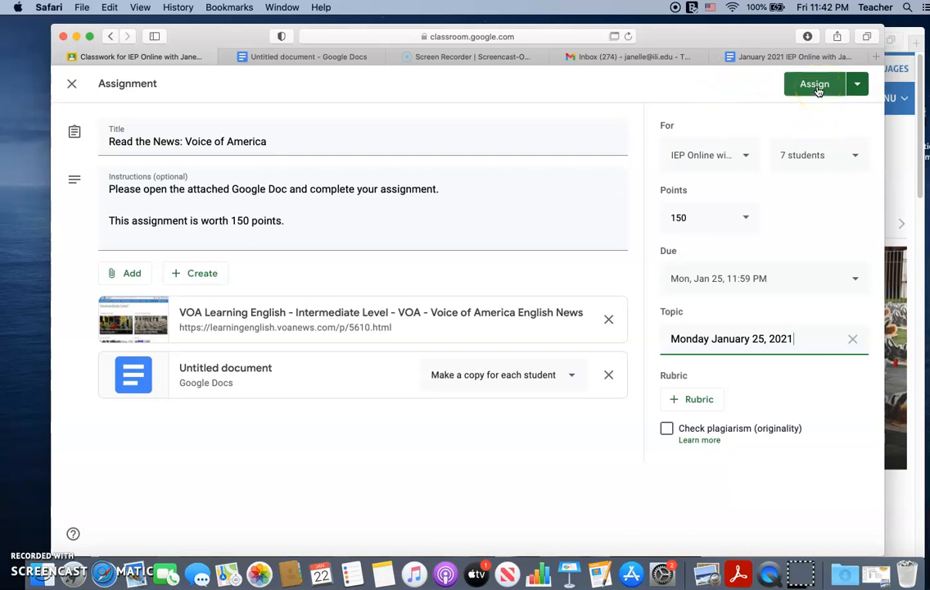
{"action": "left_click", "coordinate": [536, 355]}
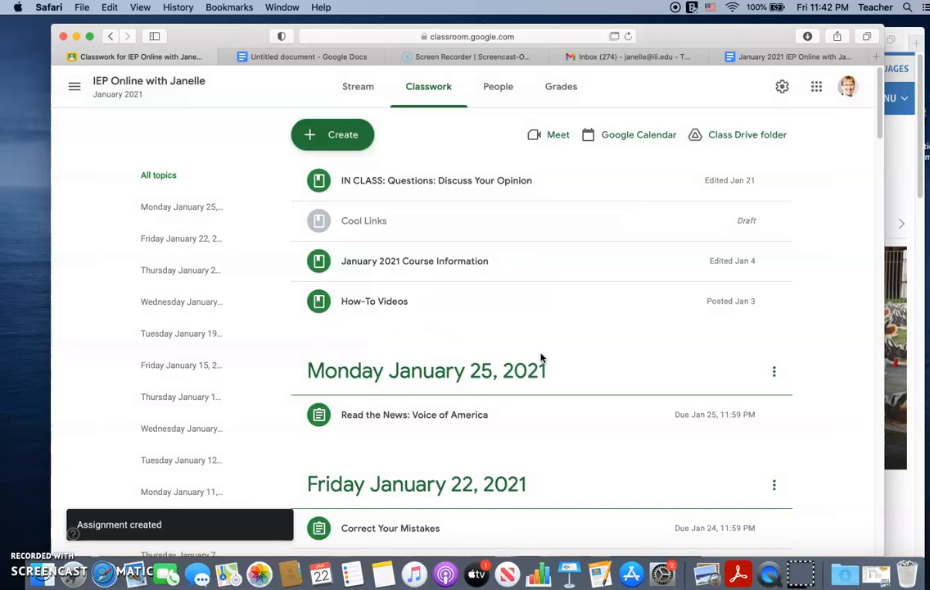
Step: Check how the Voice of America assignment is filed under its topic on the Classwork page
{"action": "scroll", "coordinate": [450, 384], "scroll_direction": "down", "scroll_amount": 2}
{"action": "scroll", "coordinate": [451, 384], "scroll_direction": "up", "scroll_amount": 1}
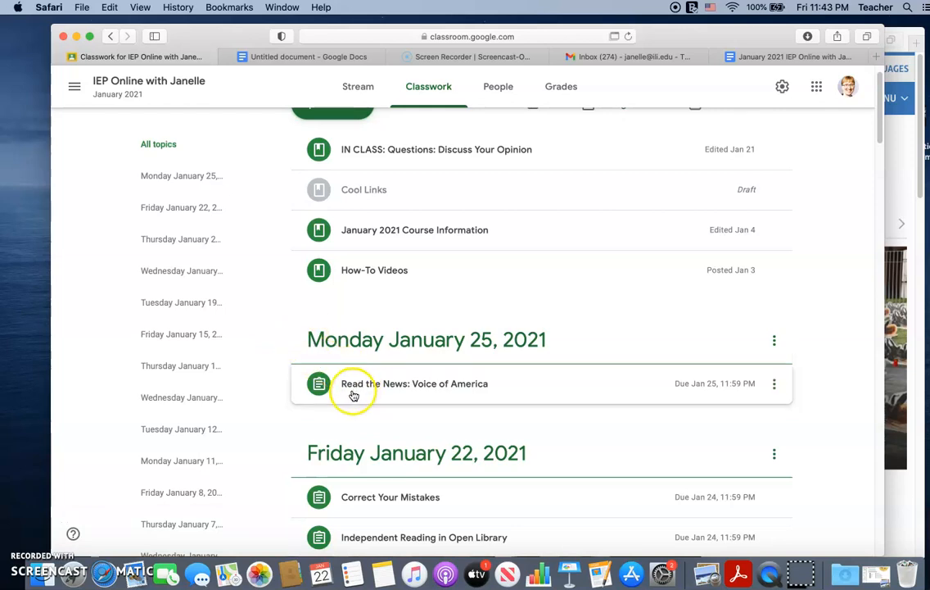
{"action": "scroll", "coordinate": [340, 383], "scroll_direction": "down", "scroll_amount": 2}
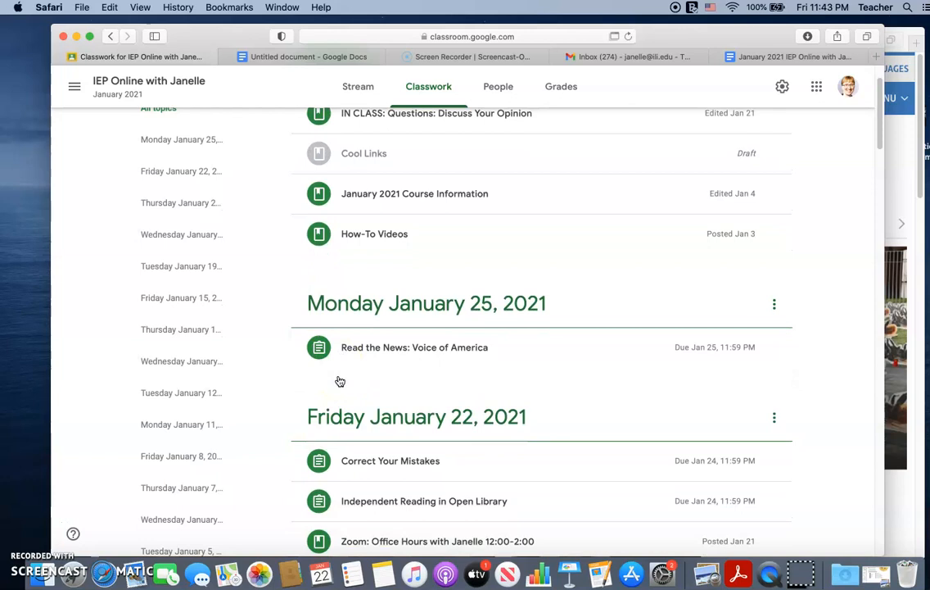
{"action": "scroll", "coordinate": [345, 372], "scroll_direction": "down", "scroll_amount": 1}
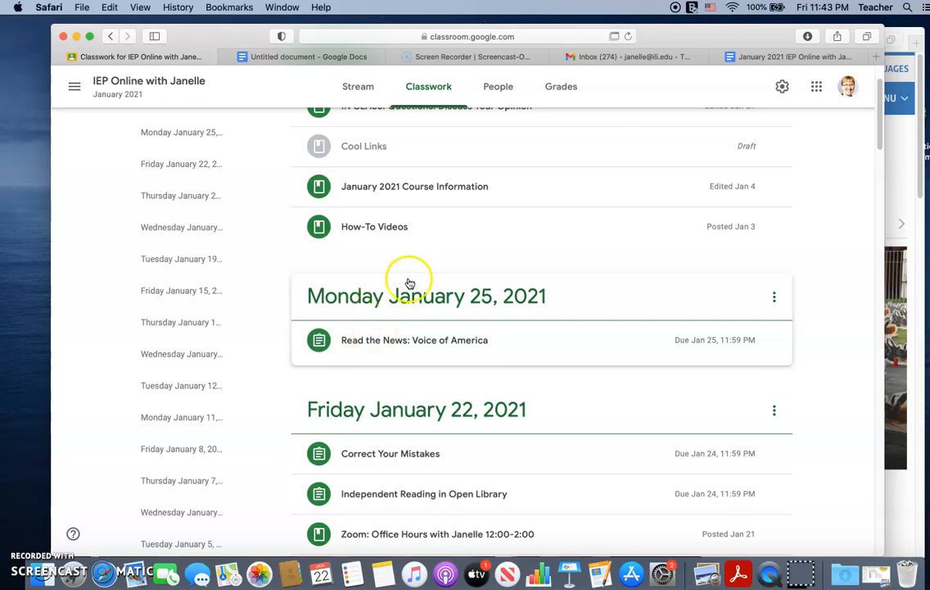
{"action": "scroll", "coordinate": [459, 259], "scroll_direction": "down", "scroll_amount": 1}
{"action": "scroll", "coordinate": [463, 259], "scroll_direction": "up", "scroll_amount": 2}
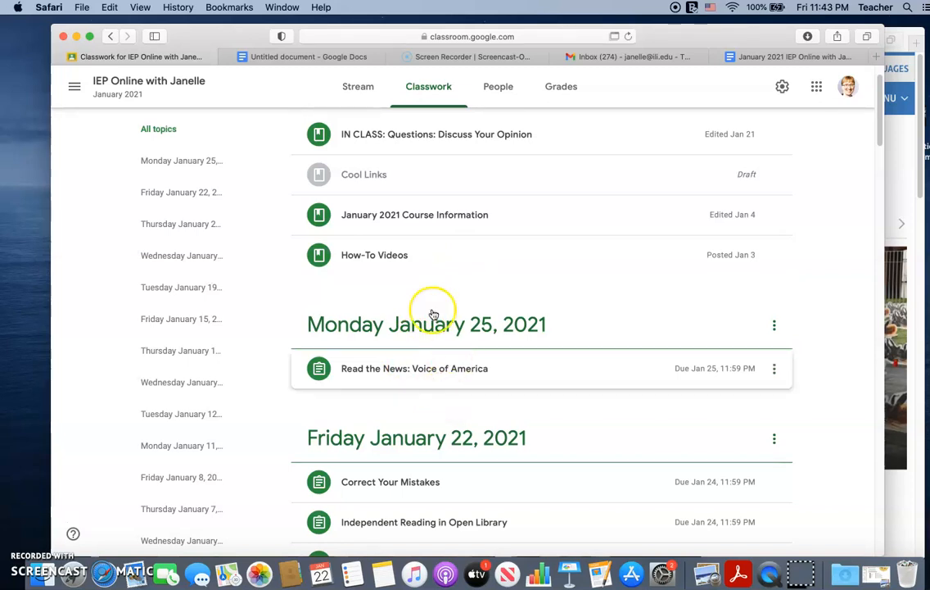
{"action": "scroll", "coordinate": [414, 246], "scroll_direction": "up", "scroll_amount": 1}
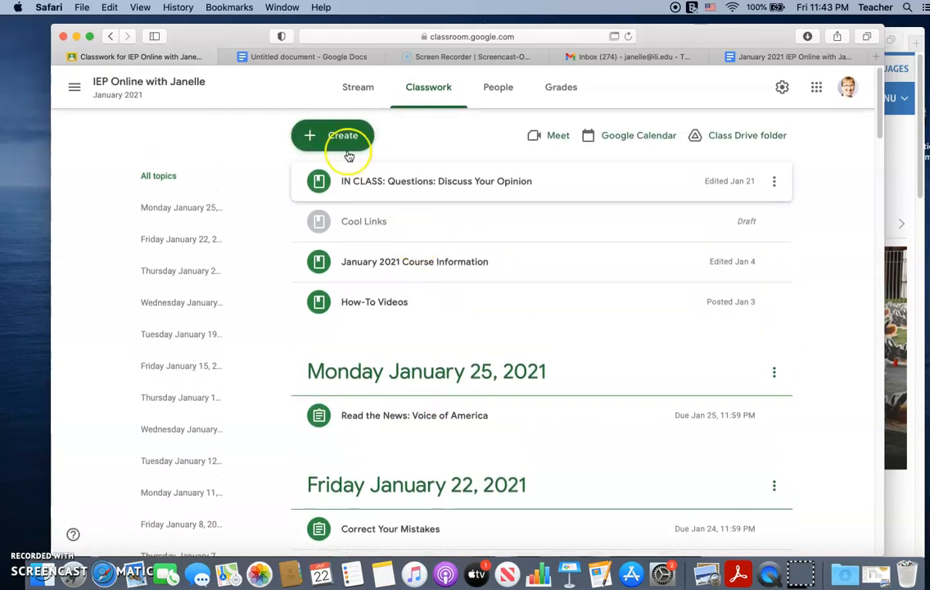
Step: Create a new assignment titled "In Class Assignment: Freewrite 1/25/21"
{"action": "left_click", "coordinate": [346, 139]}
{"action": "left_click", "coordinate": [354, 178]}
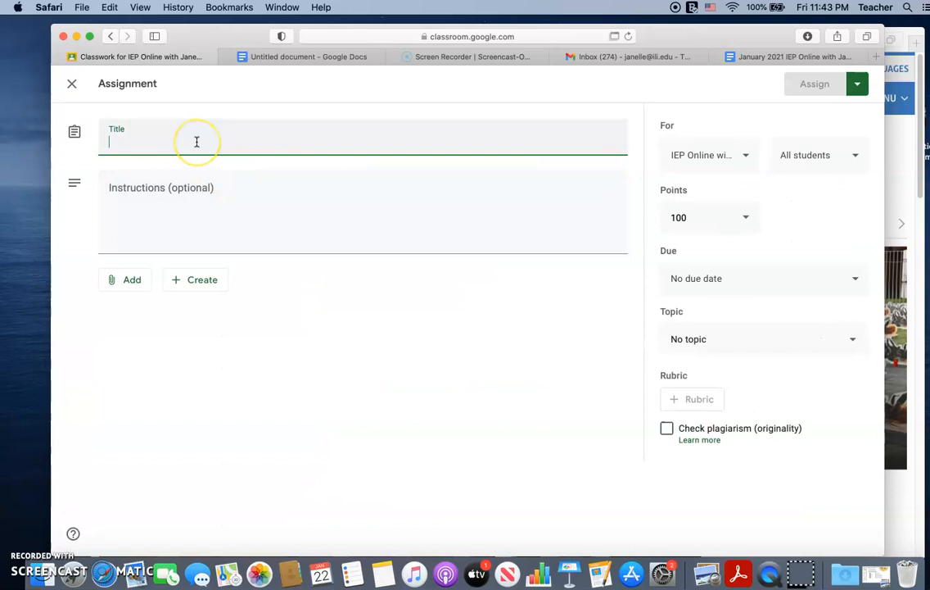
{"action": "type", "text": "In Class Assignment:"}
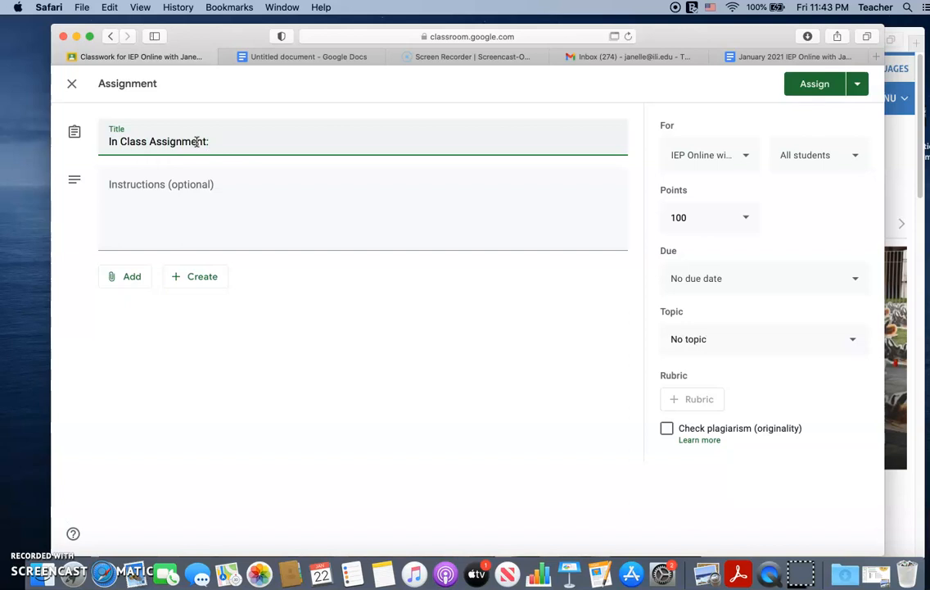
{"action": "type", "text": " Freewrite 1/25/21"}
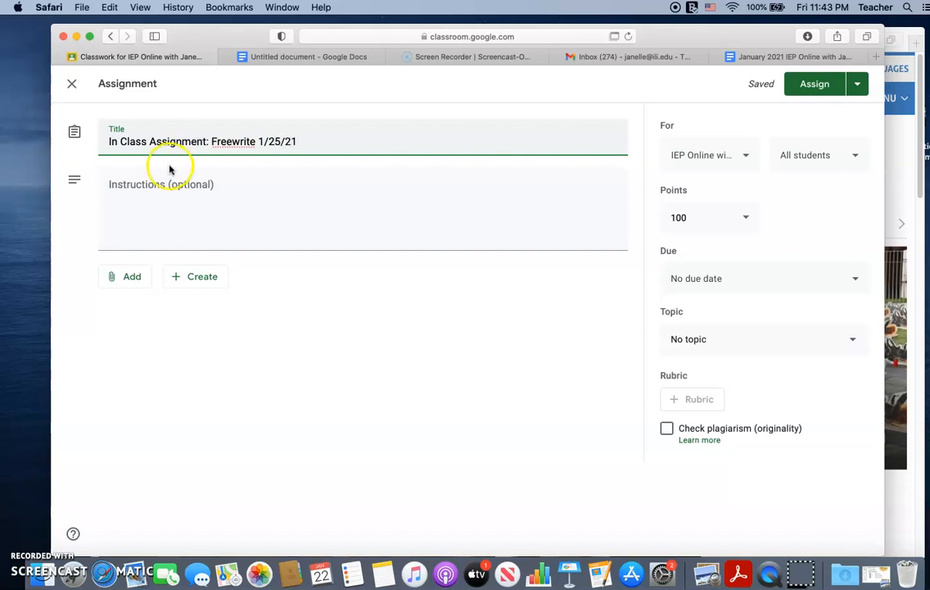
Step: Write the assignment instructions "Please open the attached Google Doc."
{"action": "left_click", "coordinate": [154, 194]}
{"action": "type", "text": "Please ope"}
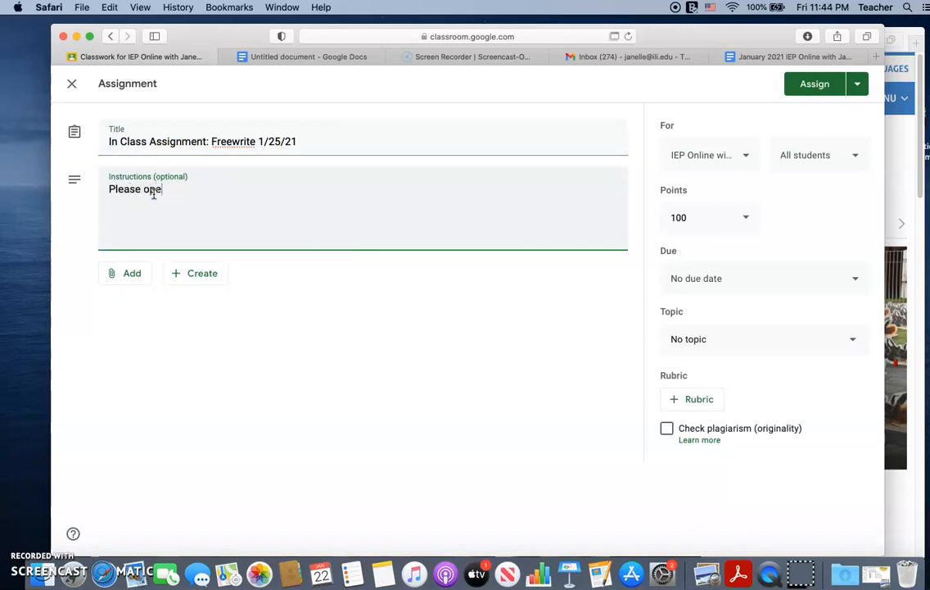
{"action": "type", "text": "n the attached Google Doc."}
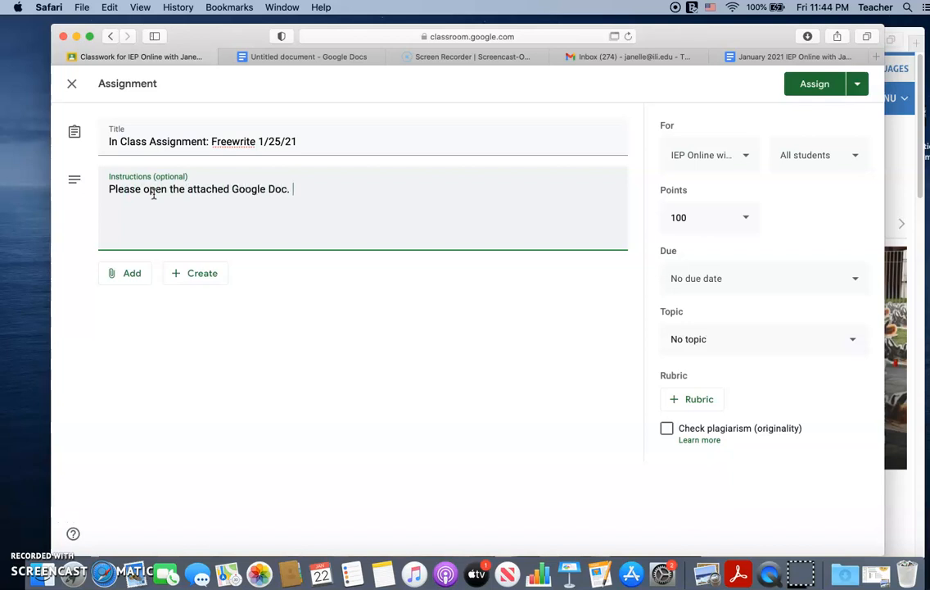
Step: Attach a new blank Google Doc to the freewrite assignment and set it to make a copy for each student
{"action": "left_click", "coordinate": [187, 273]}
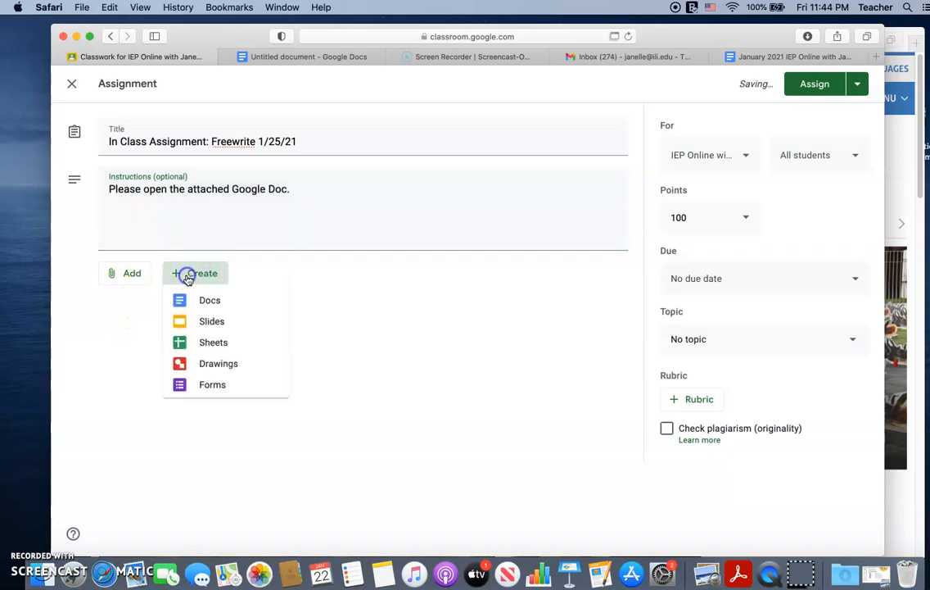
{"action": "left_click", "coordinate": [214, 304]}
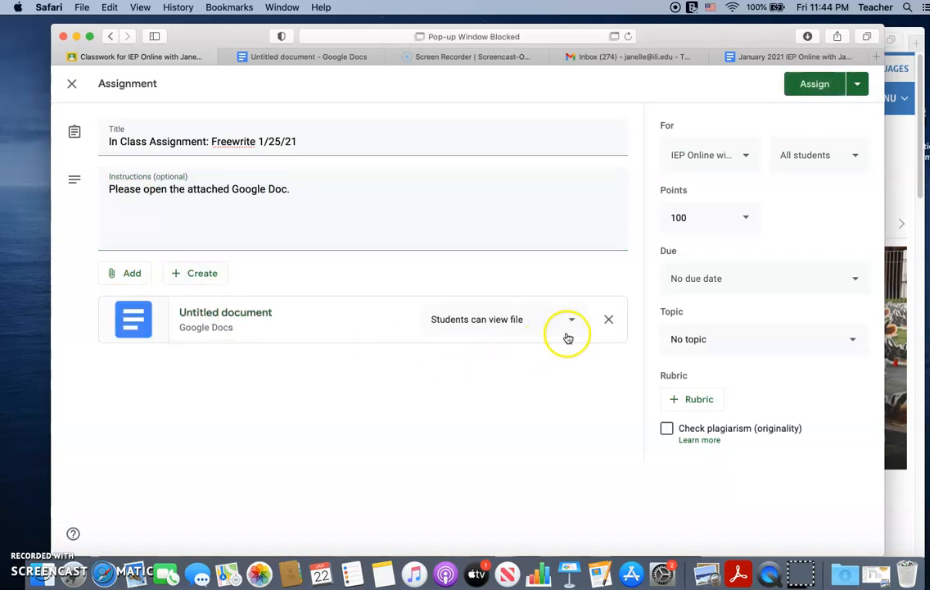
{"action": "left_click", "coordinate": [575, 320]}
{"action": "left_click", "coordinate": [524, 385]}
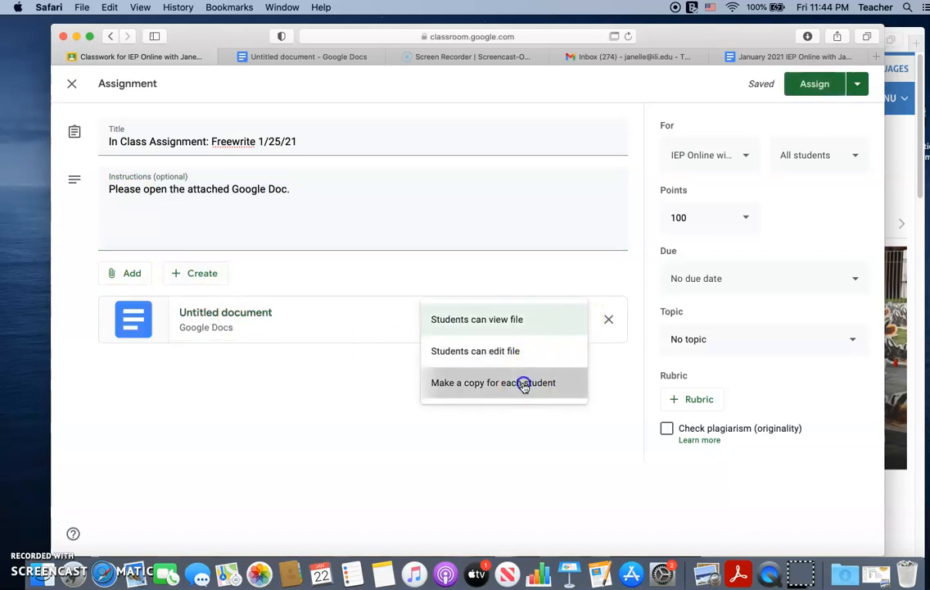
Step: Set the freewrite assignment to Ungraded and exclude two students so that it goes to 7 students
{"action": "left_click", "coordinate": [745, 219]}
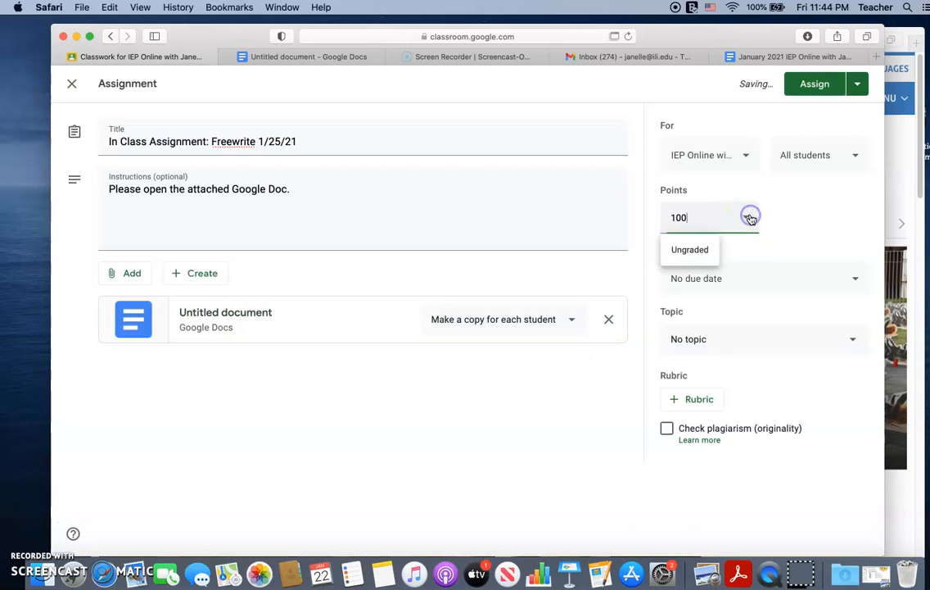
{"action": "left_click", "coordinate": [692, 251]}
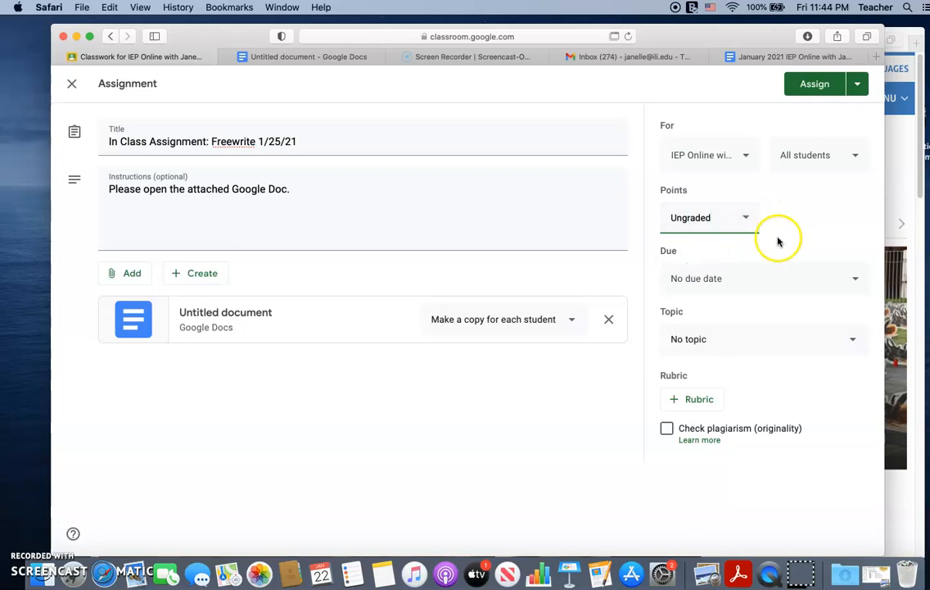
{"action": "left_click", "coordinate": [848, 156]}
{"action": "left_click", "coordinate": [723, 337]}
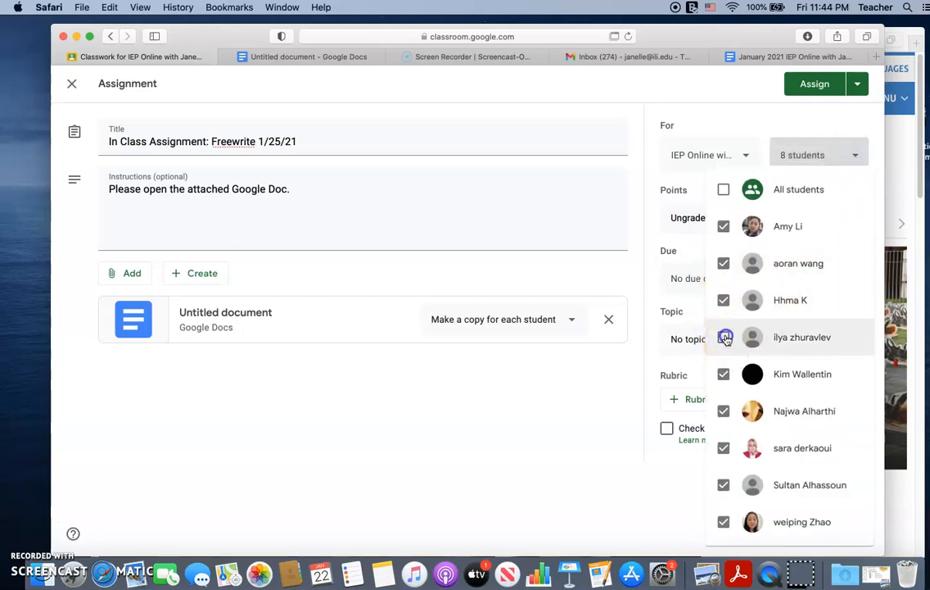
{"action": "left_click", "coordinate": [857, 120]}
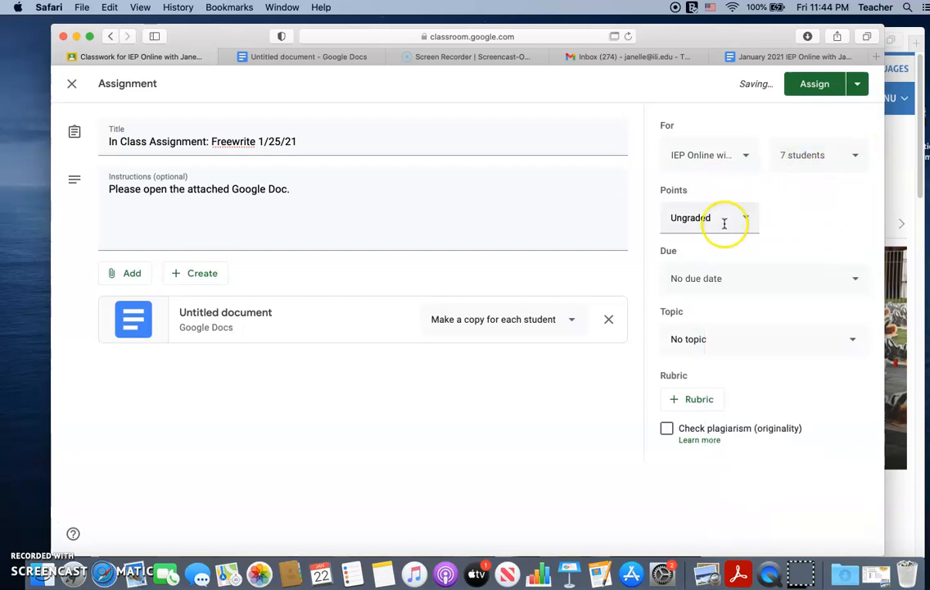
Step: Set the due date to Jan 25, 2021 at 11:59 PM and file the assignment under the topic "Monday January 25, 2021"
{"action": "left_click", "coordinate": [732, 278]}
{"action": "left_click", "coordinate": [724, 336]}
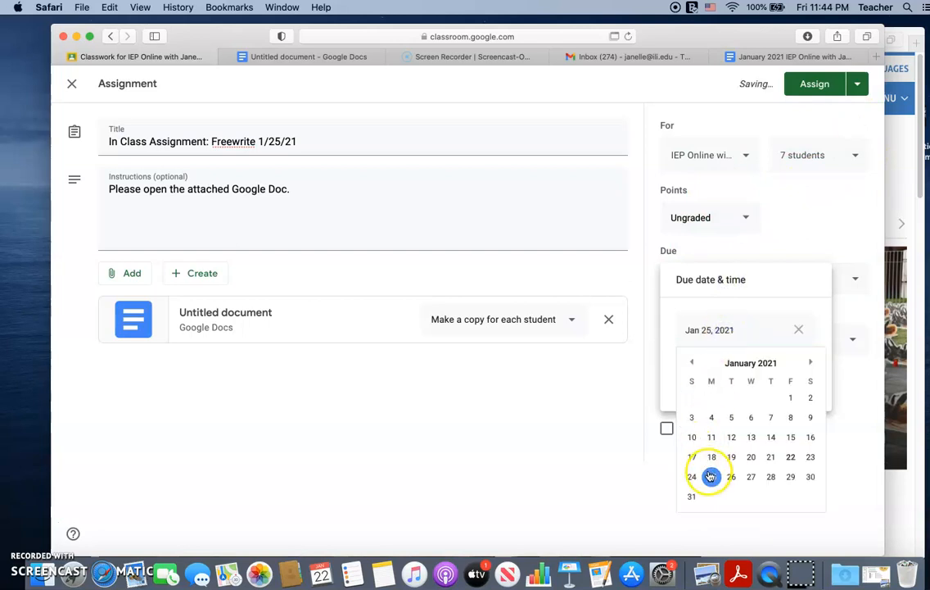
{"action": "left_click", "coordinate": [712, 476]}
{"action": "left_click", "coordinate": [741, 379]}
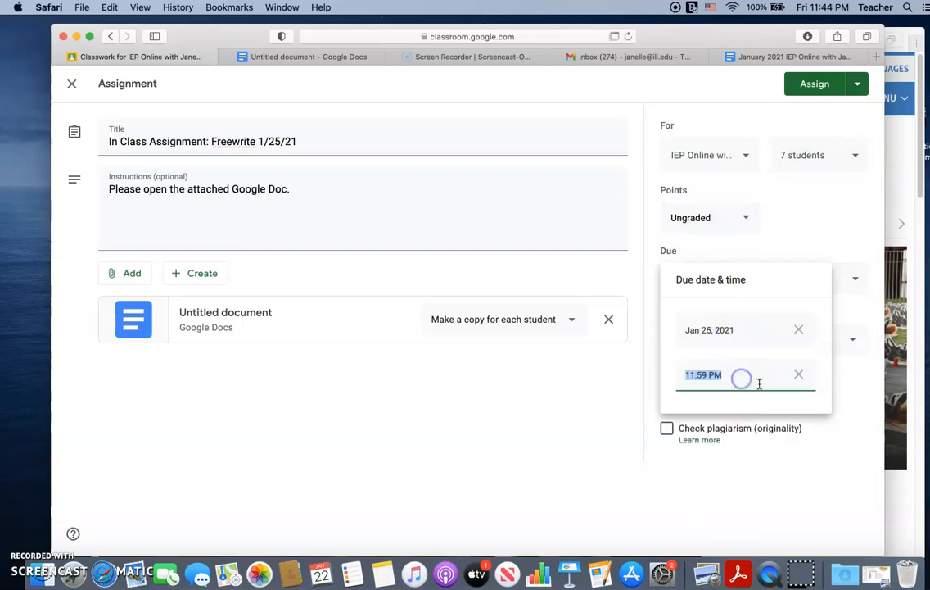
{"action": "left_click", "coordinate": [844, 430]}
{"action": "left_click", "coordinate": [786, 342]}
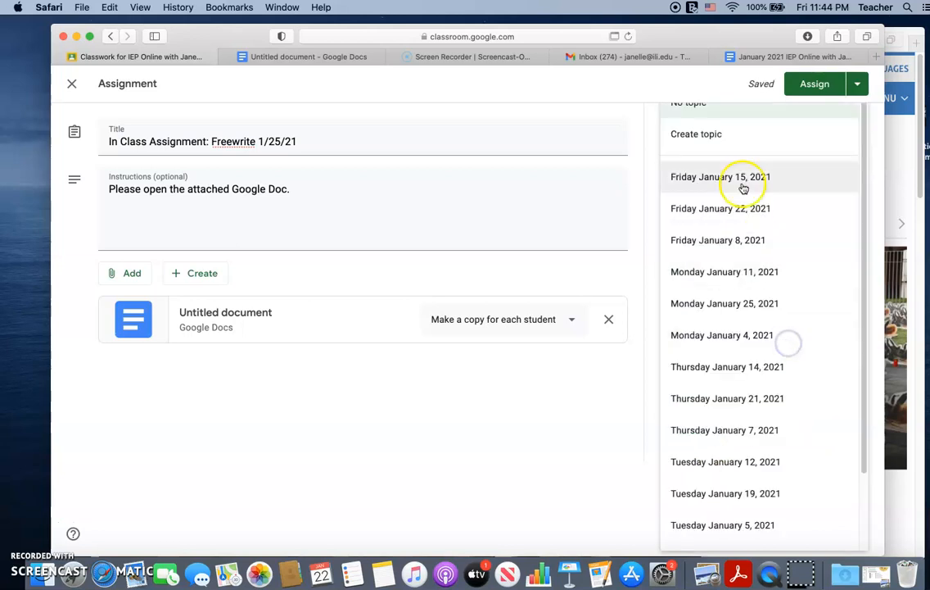
{"action": "left_click", "coordinate": [743, 305]}
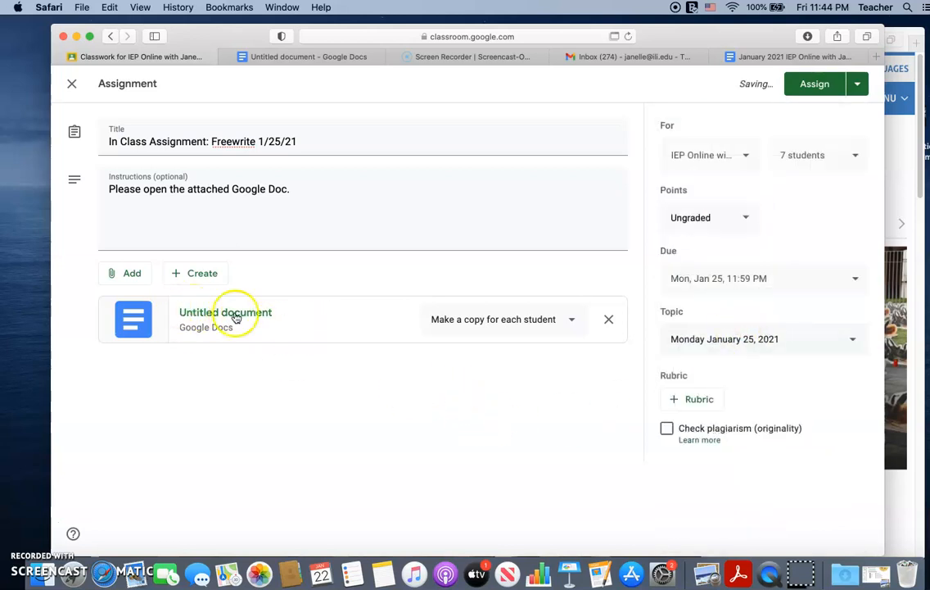
Step: Enter "Freewrite 1/25/21" in the attached Google Doc, try to give the document the same name, and close it
{"action": "left_click", "coordinate": [209, 316]}
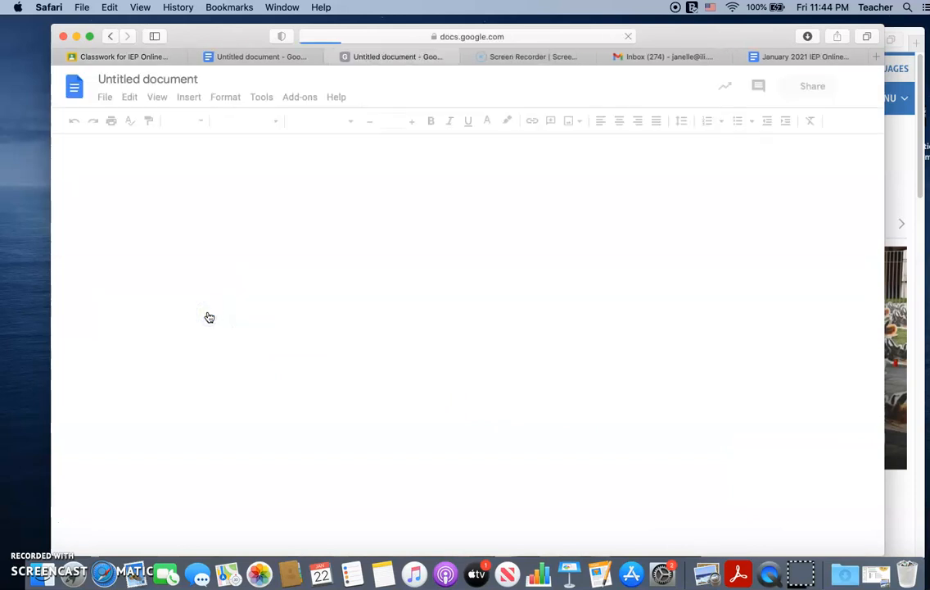
{"action": "type", "text": "Freewrite 1/25/21"}
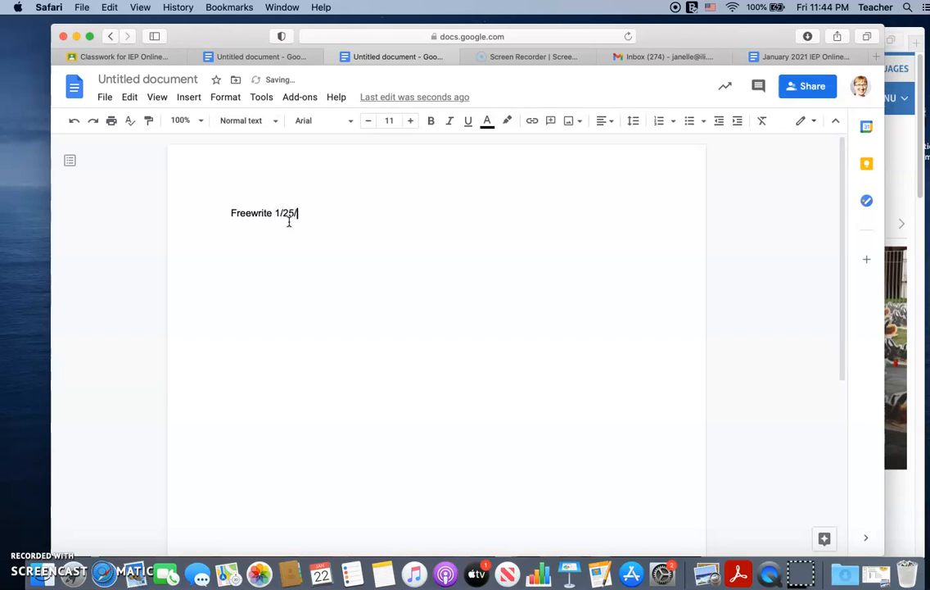
{"action": "left_click", "coordinate": [147, 79]}
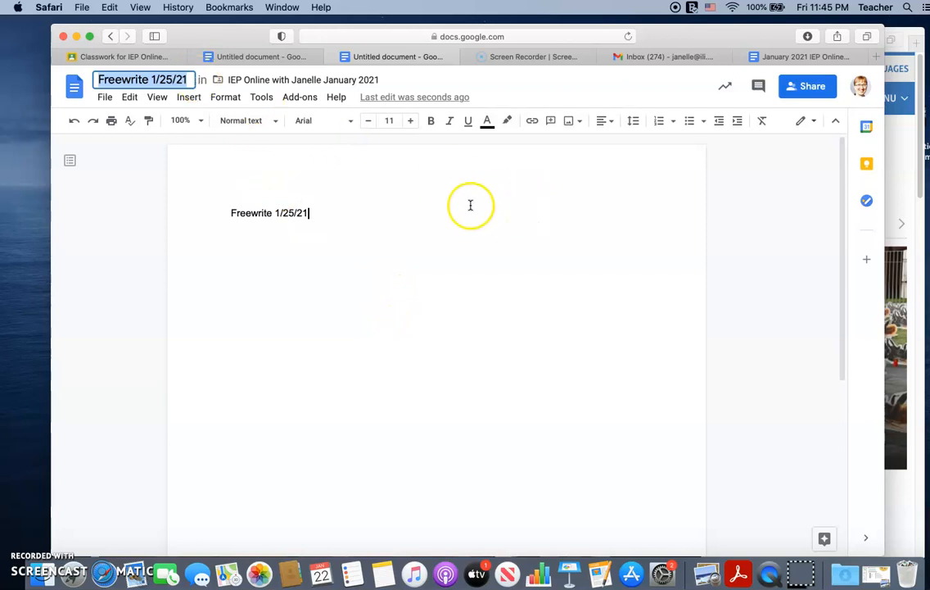
{"action": "left_click", "coordinate": [332, 59]}
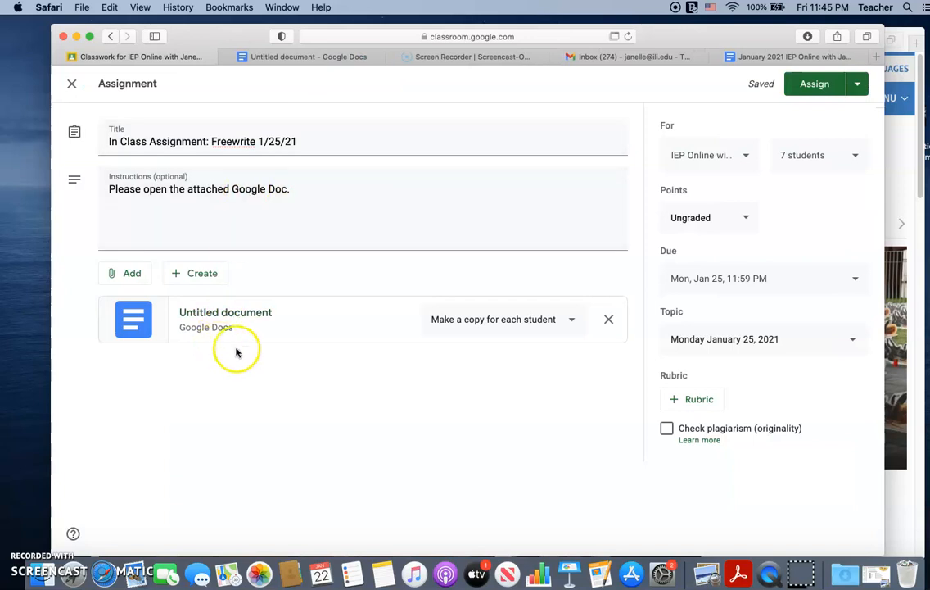
Step: Assign the freewrite assignment to the selected students
{"action": "left_click", "coordinate": [30, 528]}
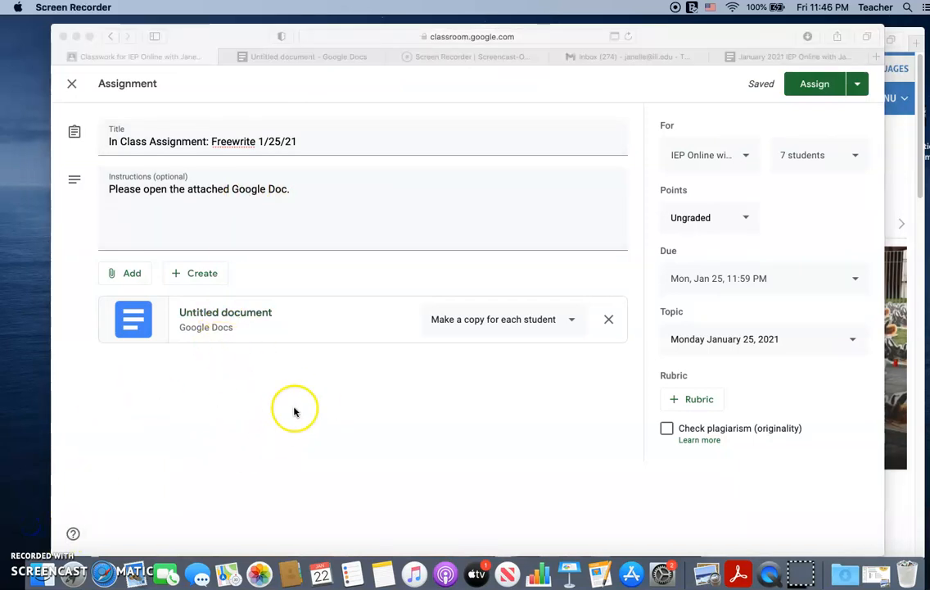
{"action": "left_click", "coordinate": [831, 87]}
{"action": "left_click", "coordinate": [812, 89]}
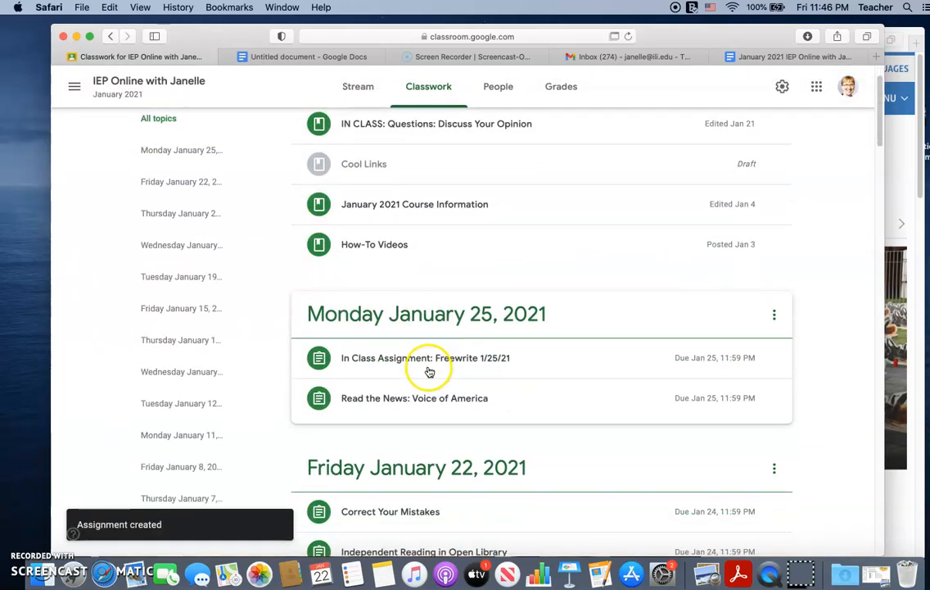
Step: Expand the posted freewrite assignment on the Classwork page and open its attached Google Doc
{"action": "scroll", "coordinate": [429, 372], "scroll_direction": "down", "scroll_amount": 1}
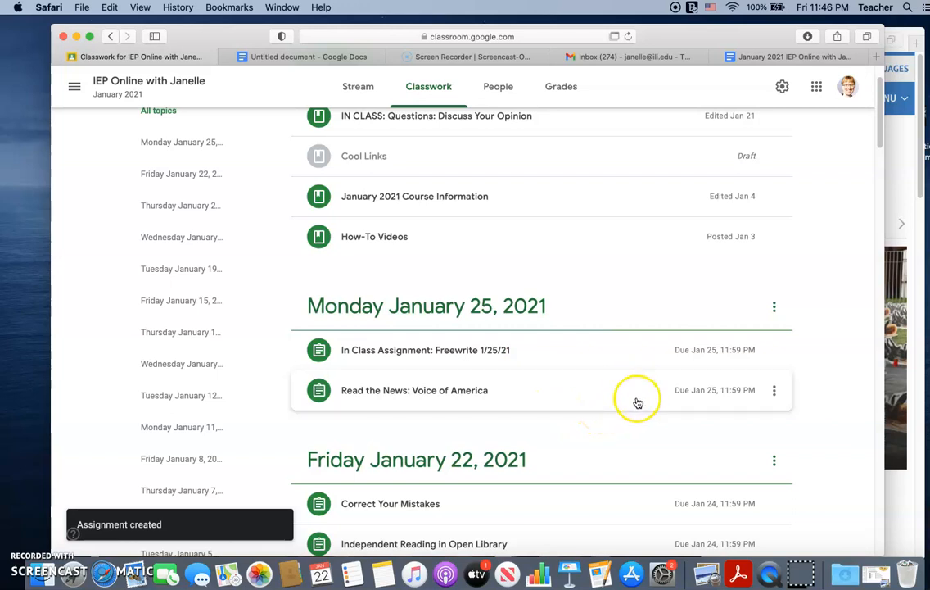
{"action": "left_click", "coordinate": [427, 353]}
{"action": "left_click", "coordinate": [439, 468]}
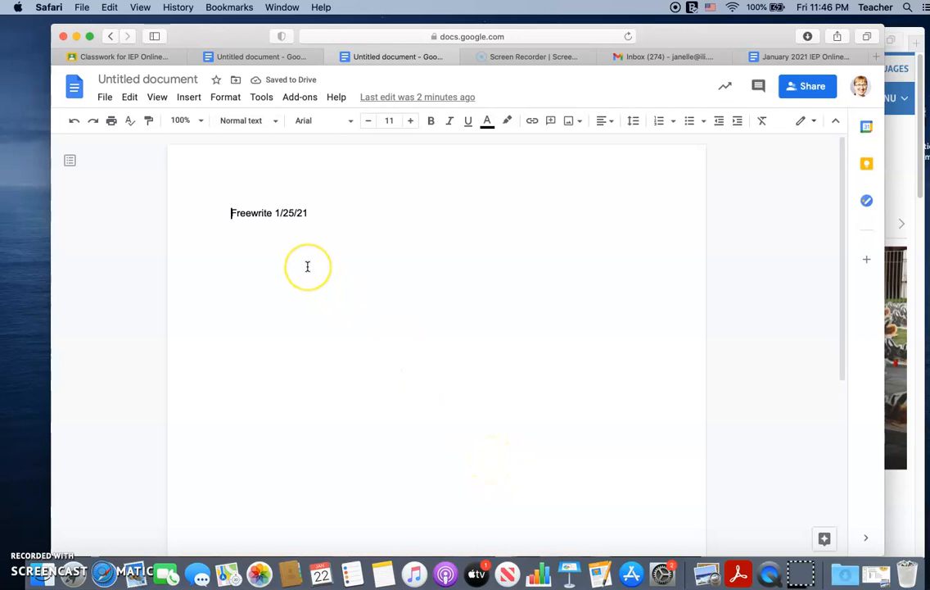
Step: Close the attached Google Doc and collapse the freewrite assignment on the Classwork page
{"action": "left_click", "coordinate": [333, 59]}
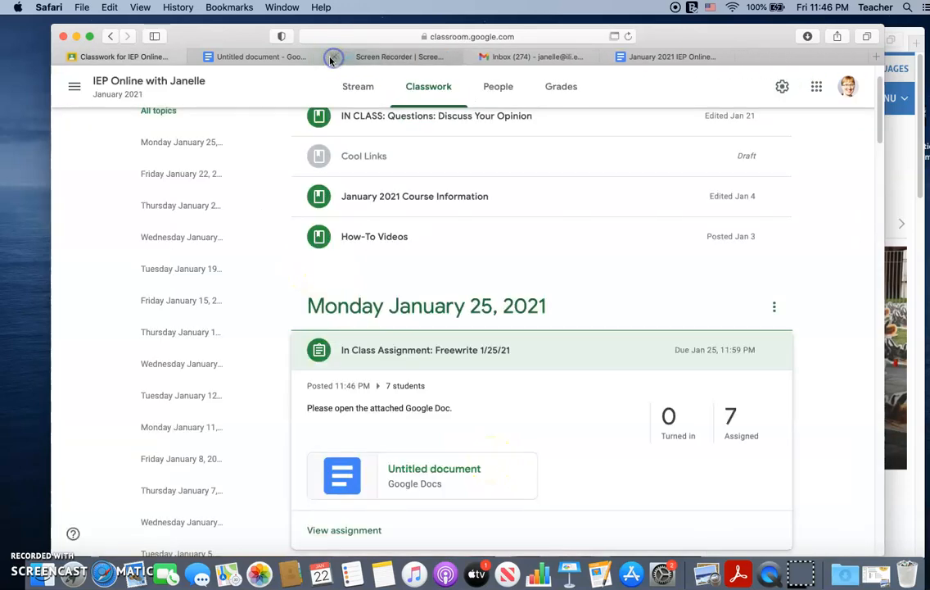
{"action": "left_click", "coordinate": [367, 351]}
{"action": "scroll", "coordinate": [434, 336], "scroll_direction": "up", "scroll_amount": 2}
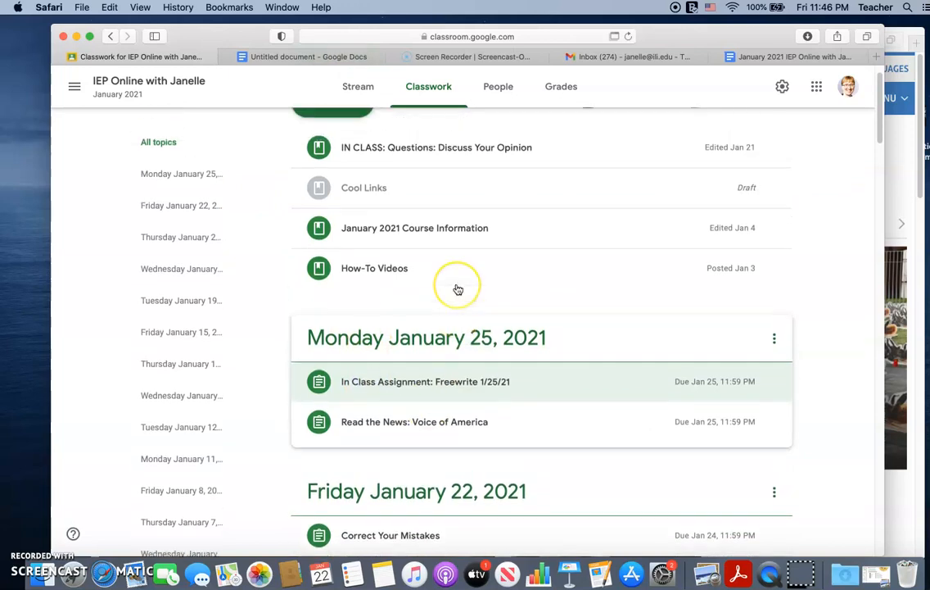
Step: Open the class gradebook and view the first listed student's submission for the Freewrite 1/25/21 assignment
{"action": "left_click", "coordinate": [559, 90]}
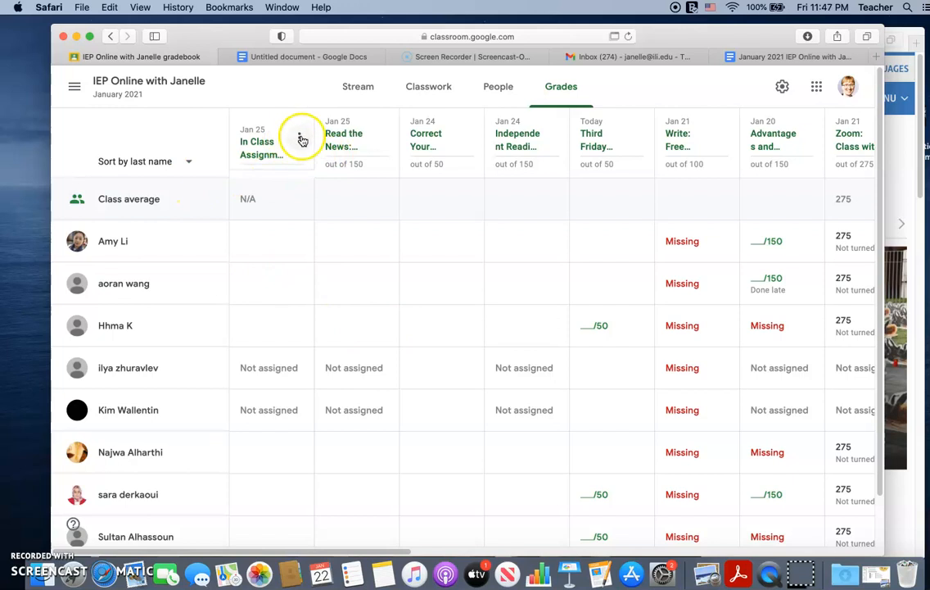
{"action": "left_click", "coordinate": [302, 138]}
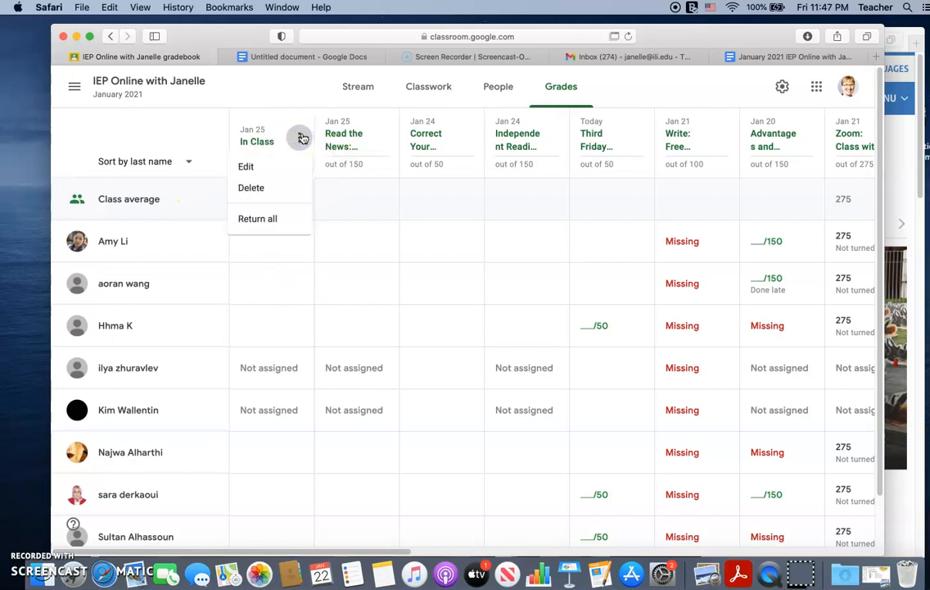
{"action": "left_click", "coordinate": [301, 137]}
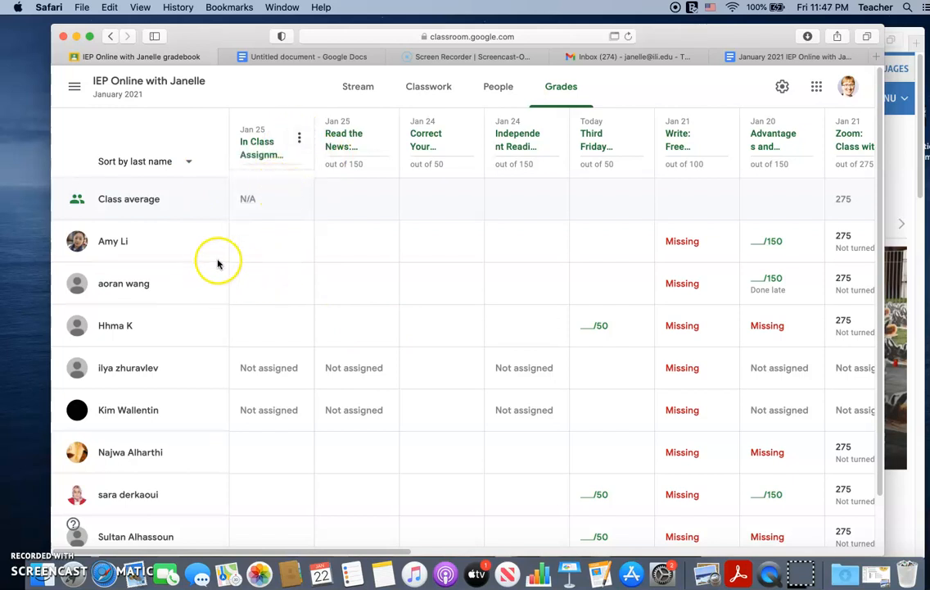
{"action": "left_click", "coordinate": [300, 244]}
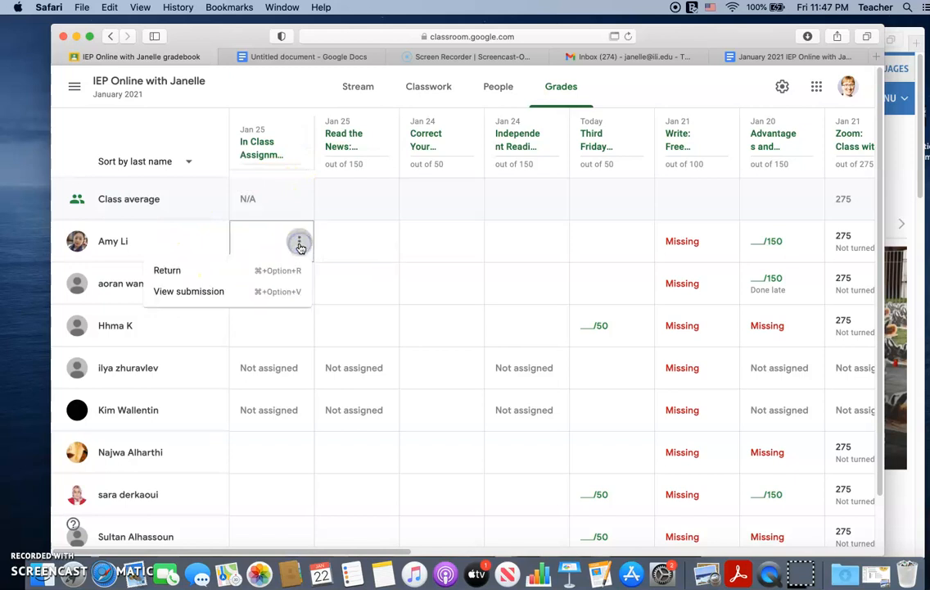
{"action": "left_click", "coordinate": [237, 299]}
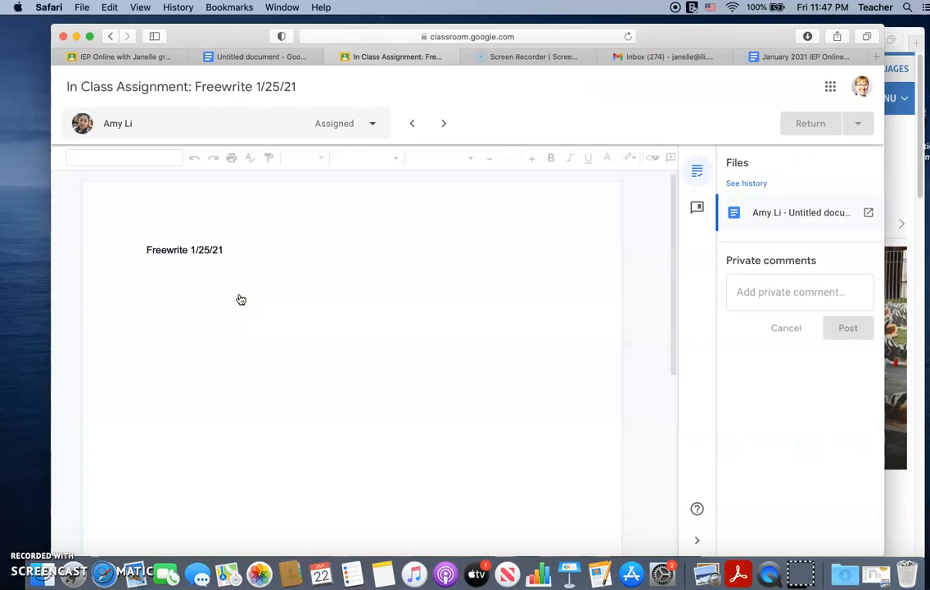
{"action": "left_click", "coordinate": [411, 351]}
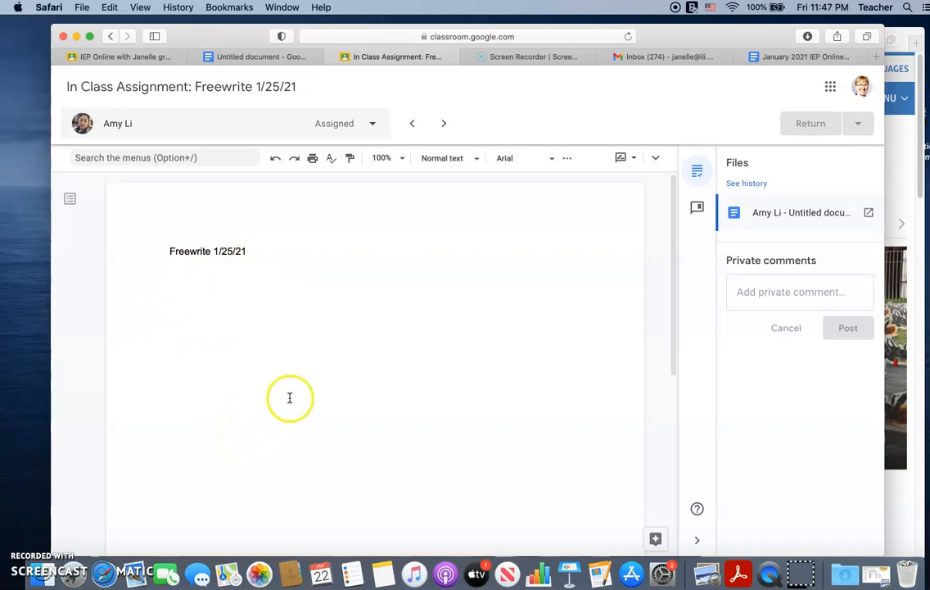
Step: View the freewrite documents of the first and the last assigned students in the submission's student list, accepting the page reload
{"action": "left_click", "coordinate": [374, 125]}
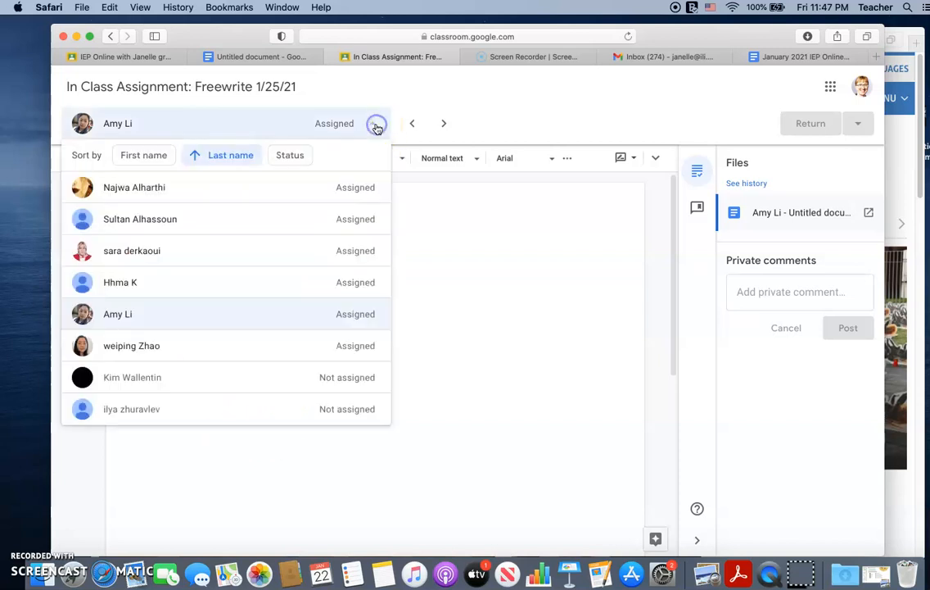
{"action": "left_click", "coordinate": [244, 190]}
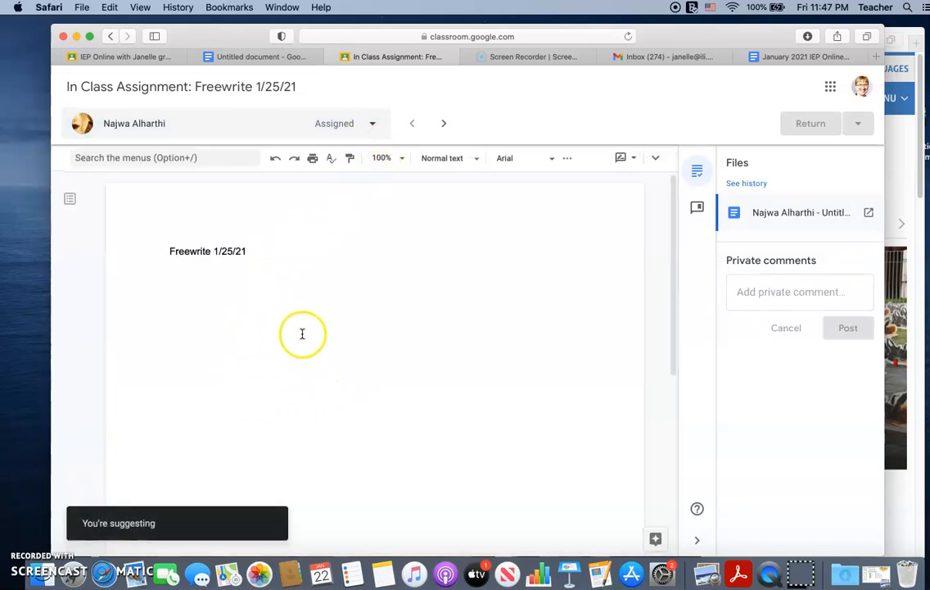
{"action": "left_click", "coordinate": [376, 123]}
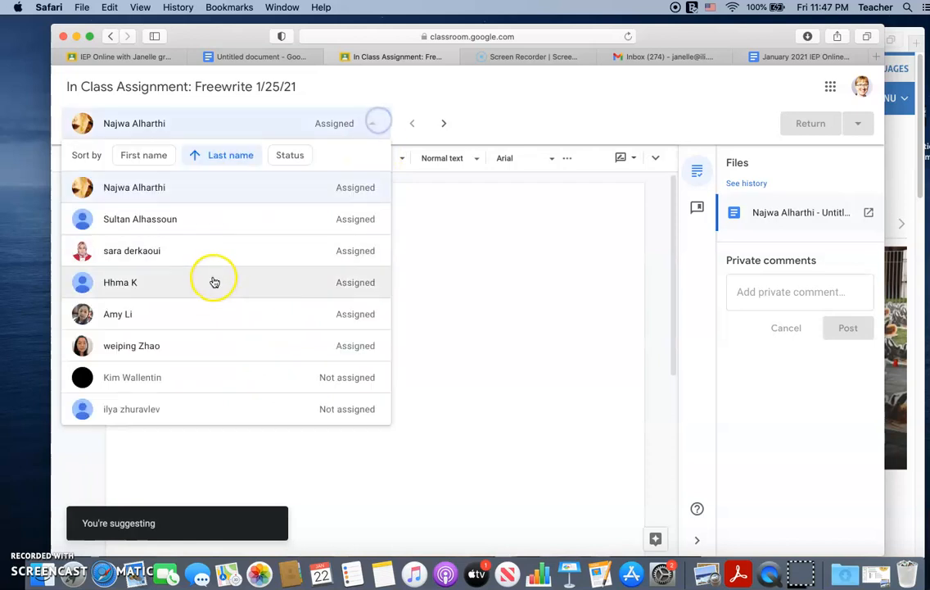
{"action": "left_click", "coordinate": [225, 346]}
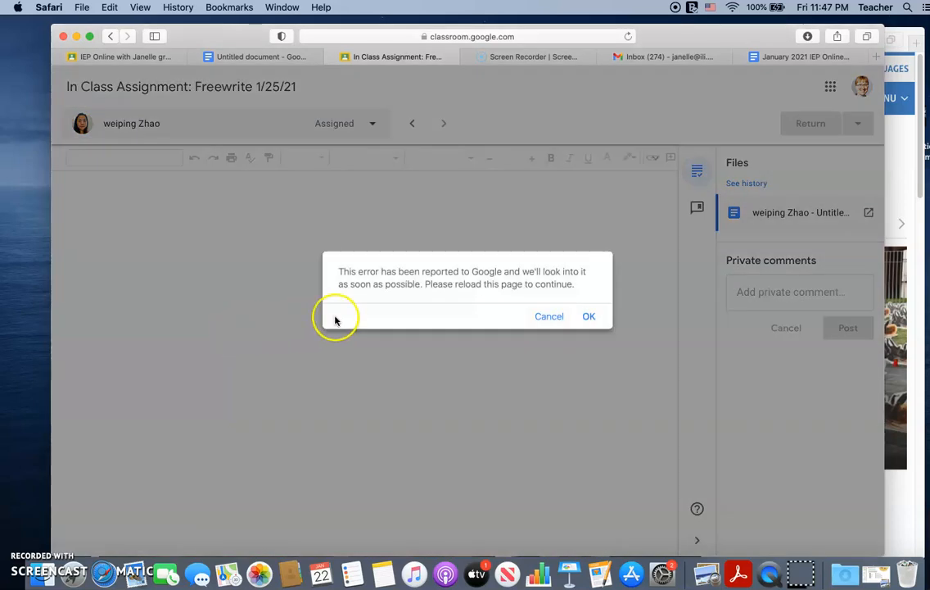
{"action": "left_click", "coordinate": [590, 318]}
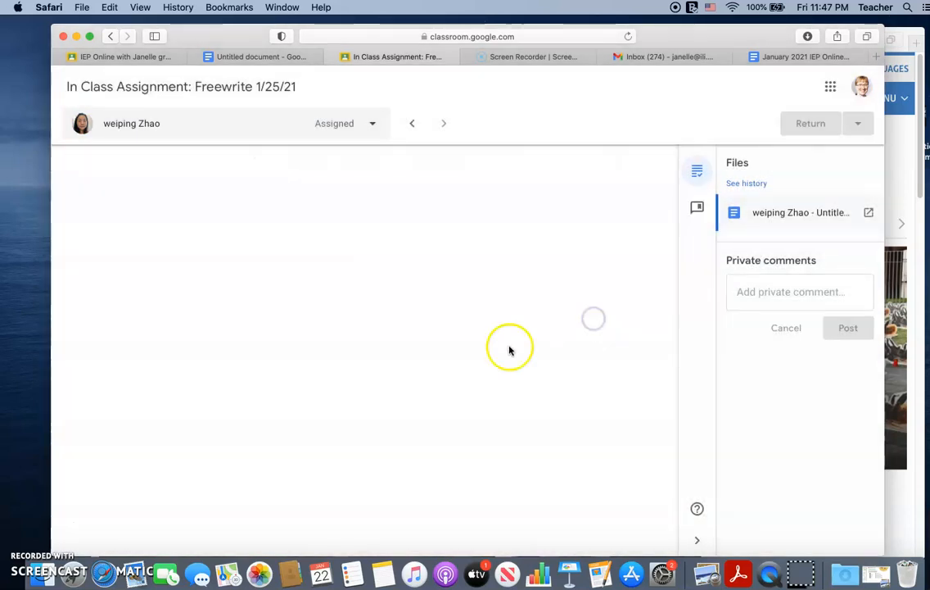
{"action": "left_click", "coordinate": [586, 316]}
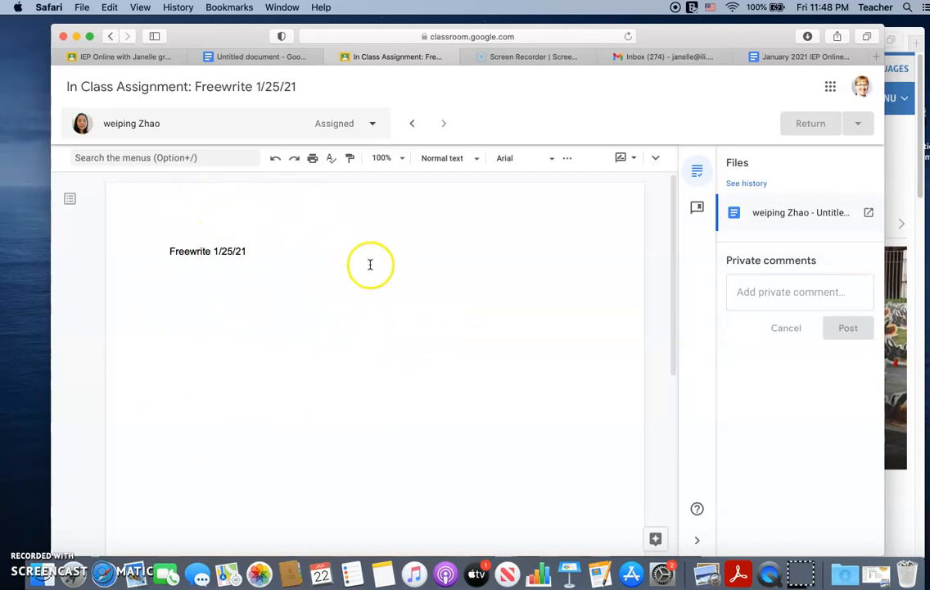
Step: Activate the private comment field, and place the cursor after "Freewrite 1/25/21" in the student's document
{"action": "left_click", "coordinate": [750, 294]}
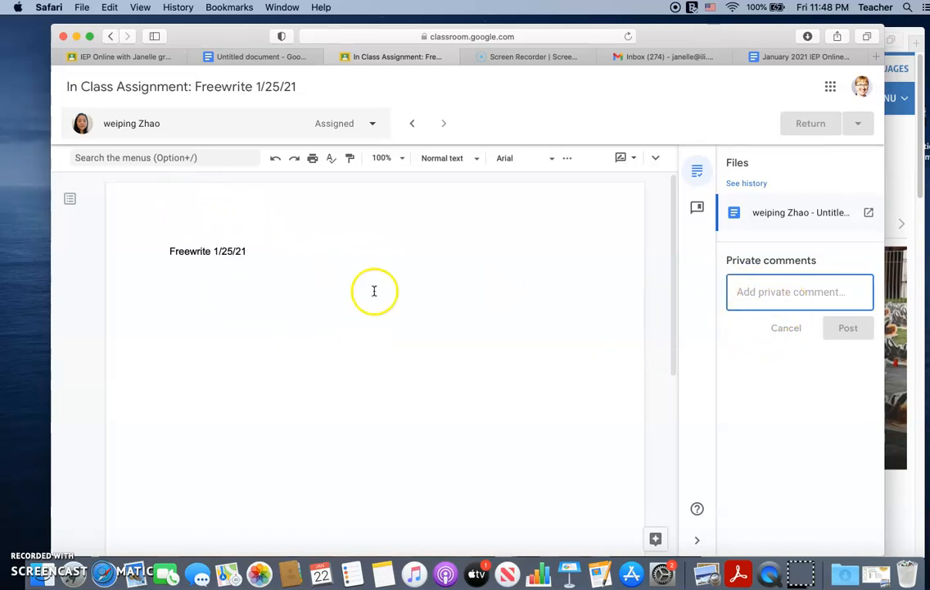
{"action": "left_click", "coordinate": [256, 295]}
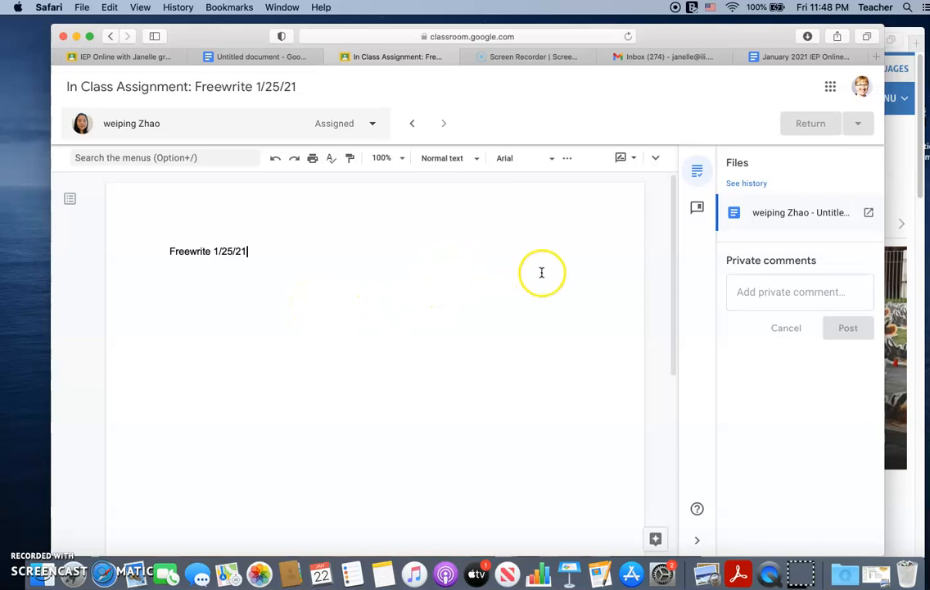
Step: Return to the gradebook and reopen the first listed student's freewrite submission
{"action": "left_click", "coordinate": [111, 37]}
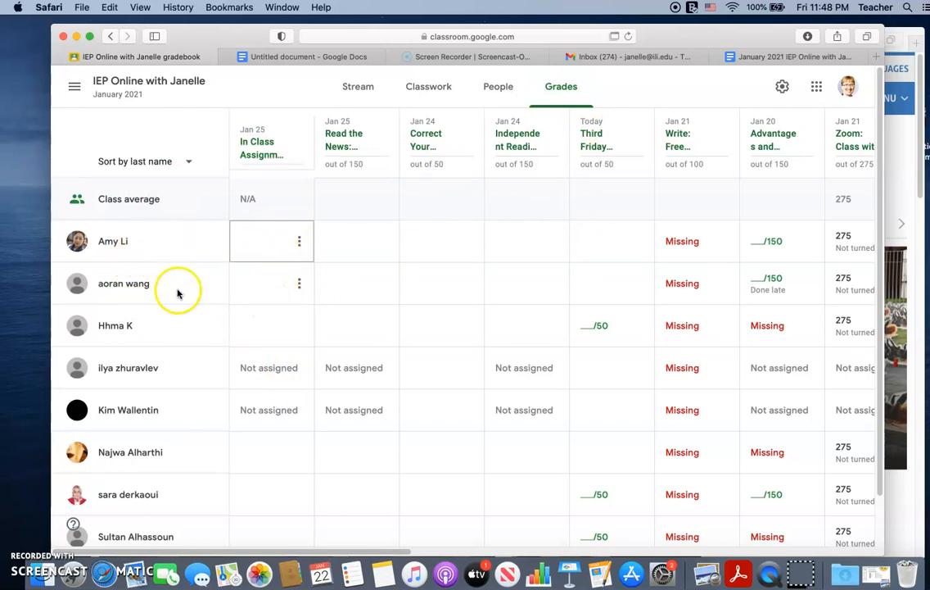
{"action": "left_click", "coordinate": [300, 241]}
{"action": "left_click", "coordinate": [245, 293]}
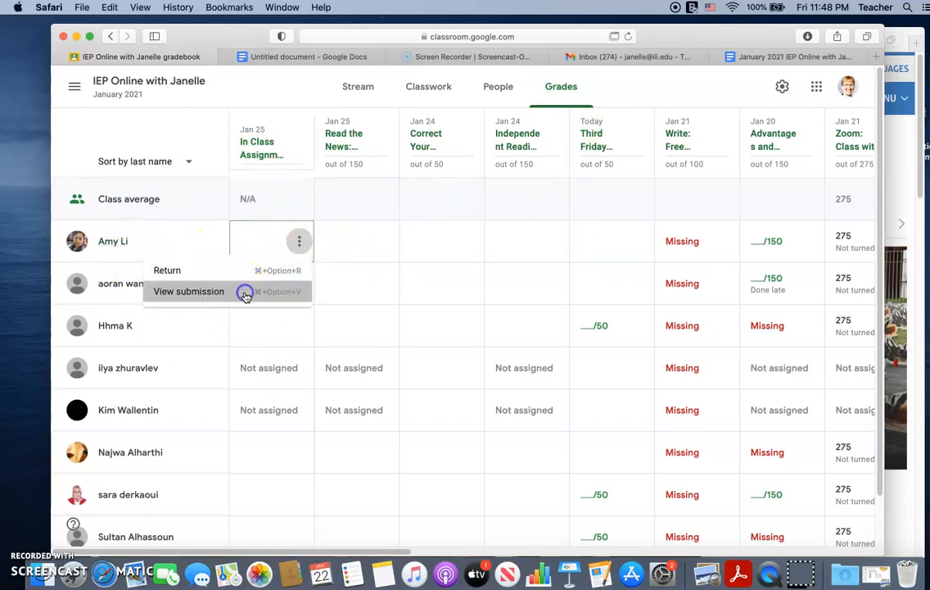